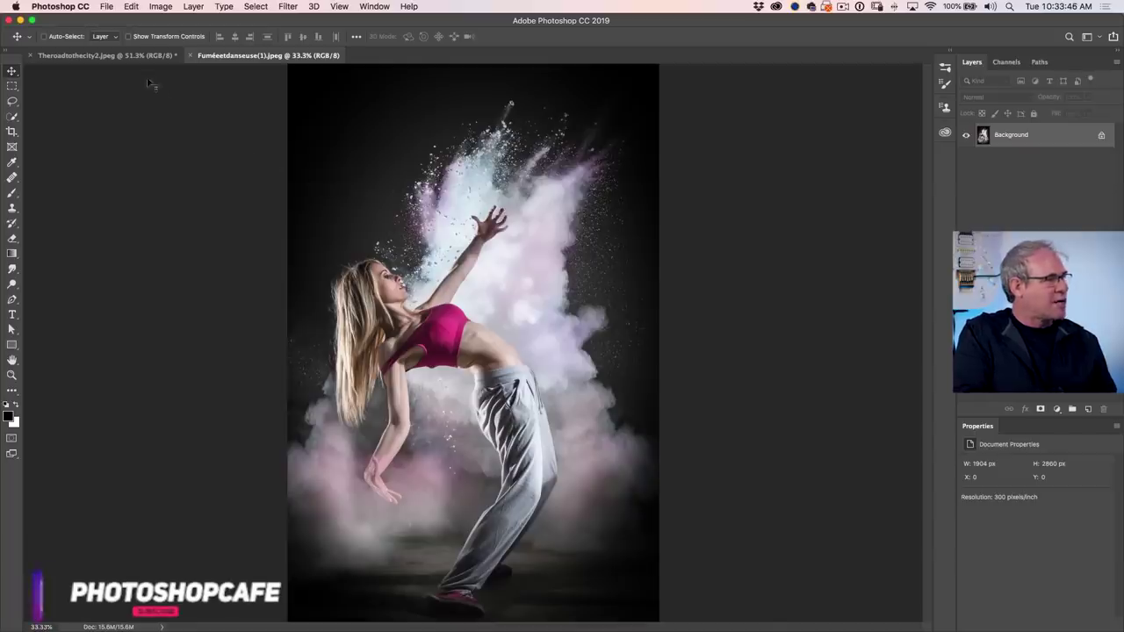
Drag the dancer photo into the Theroadtothecity2.jpeg document as Layer 1 above the road.
left_click(138, 55)
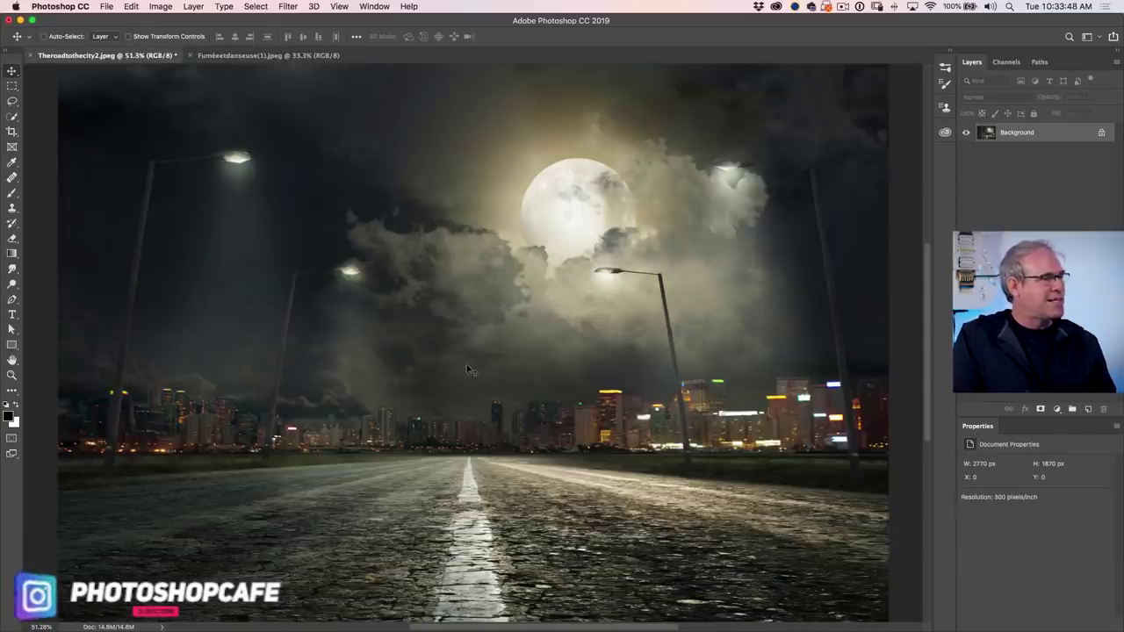
left_click(268, 56)
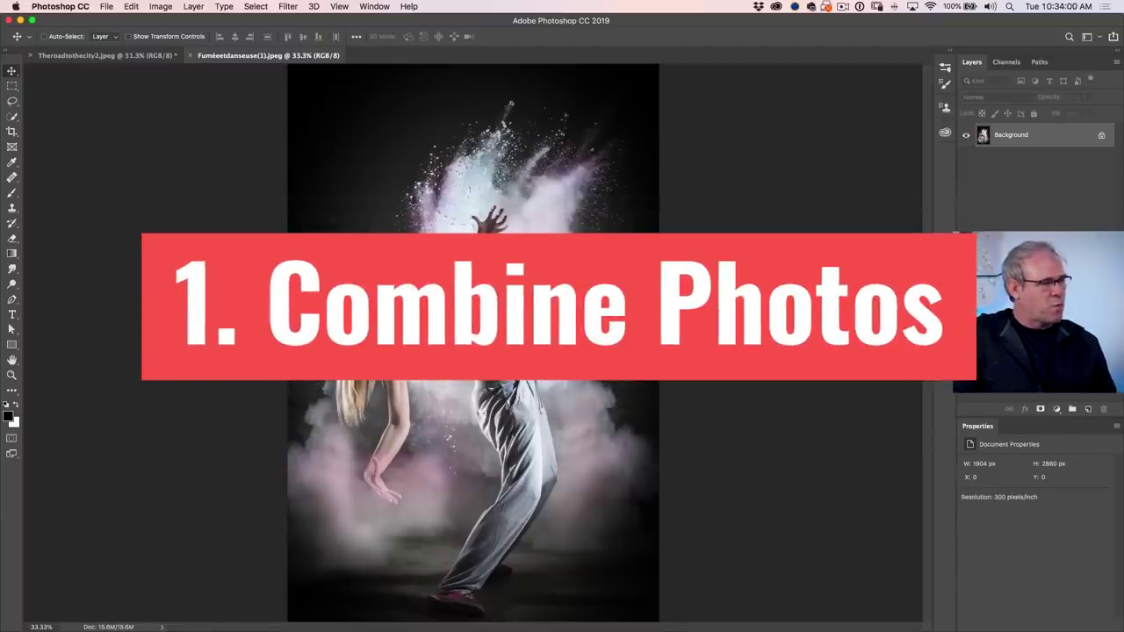
left_click_drag(492, 254, 140, 56)
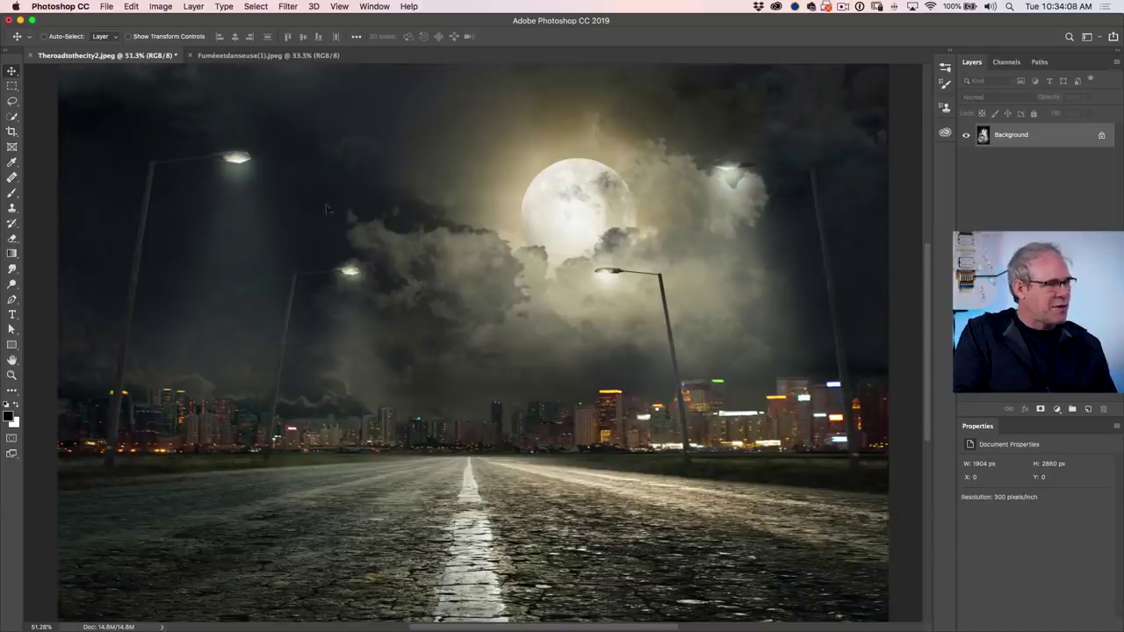
left_click_drag(483, 328, 481, 327)
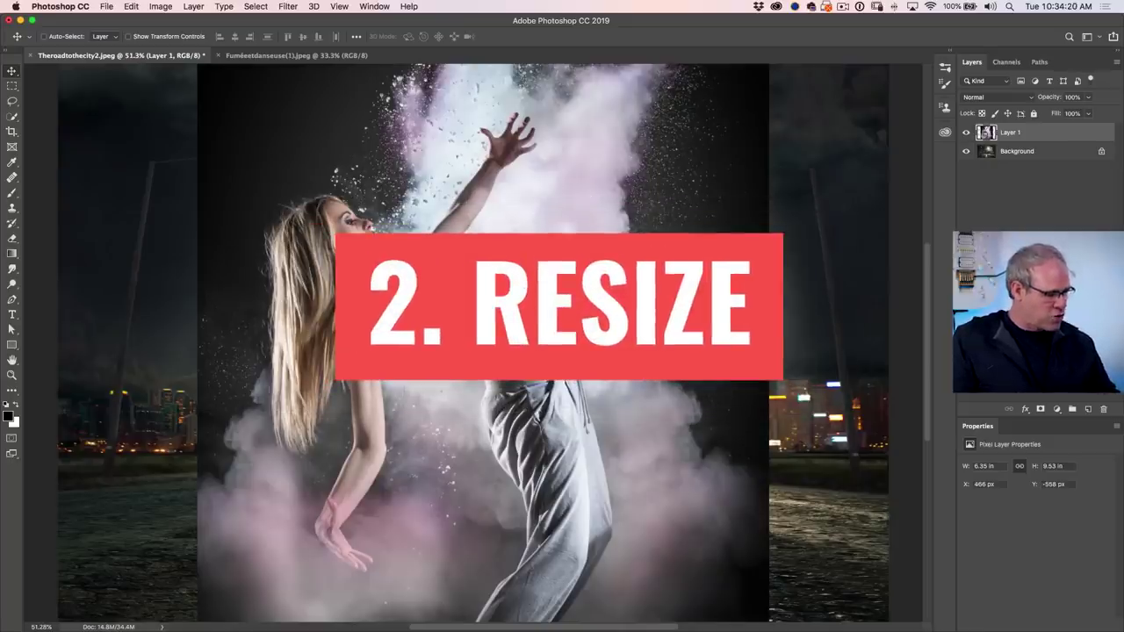
Scale the dancer layer to about 65% to fit the road image's height, then fit the canvas on screen.
key("super+t")
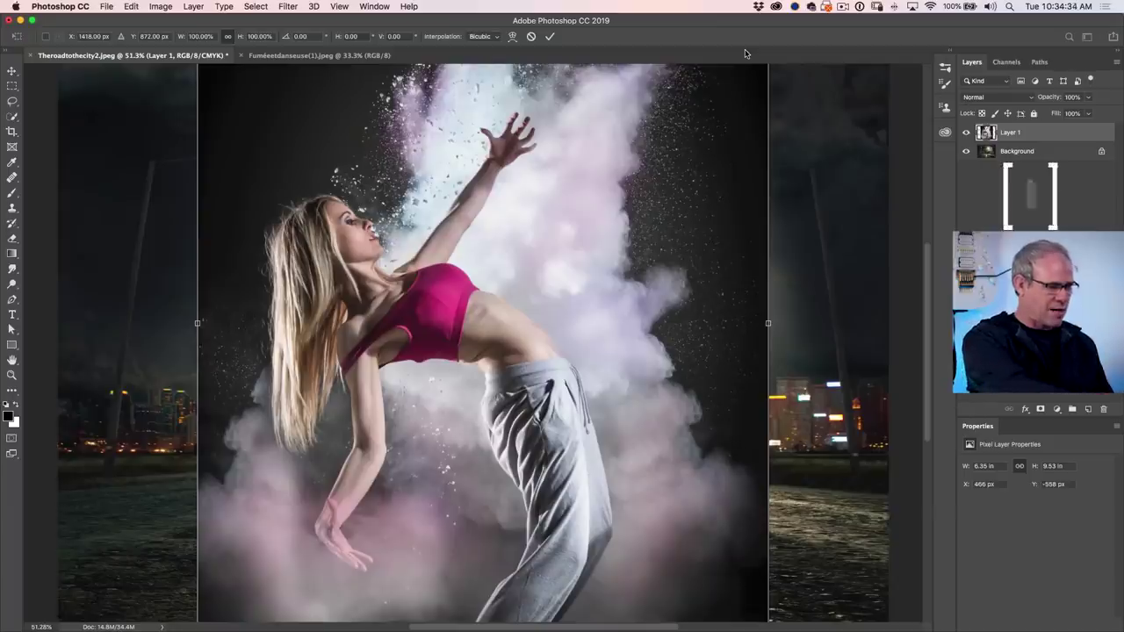
key("super+0")
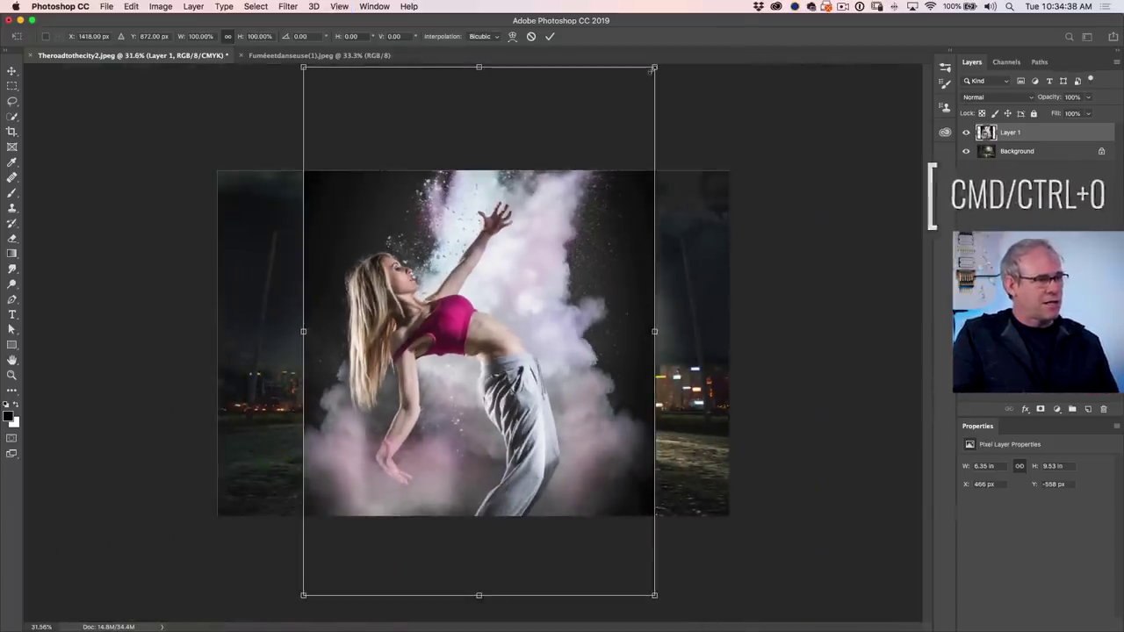
left_click_drag(655, 67, 592, 156)
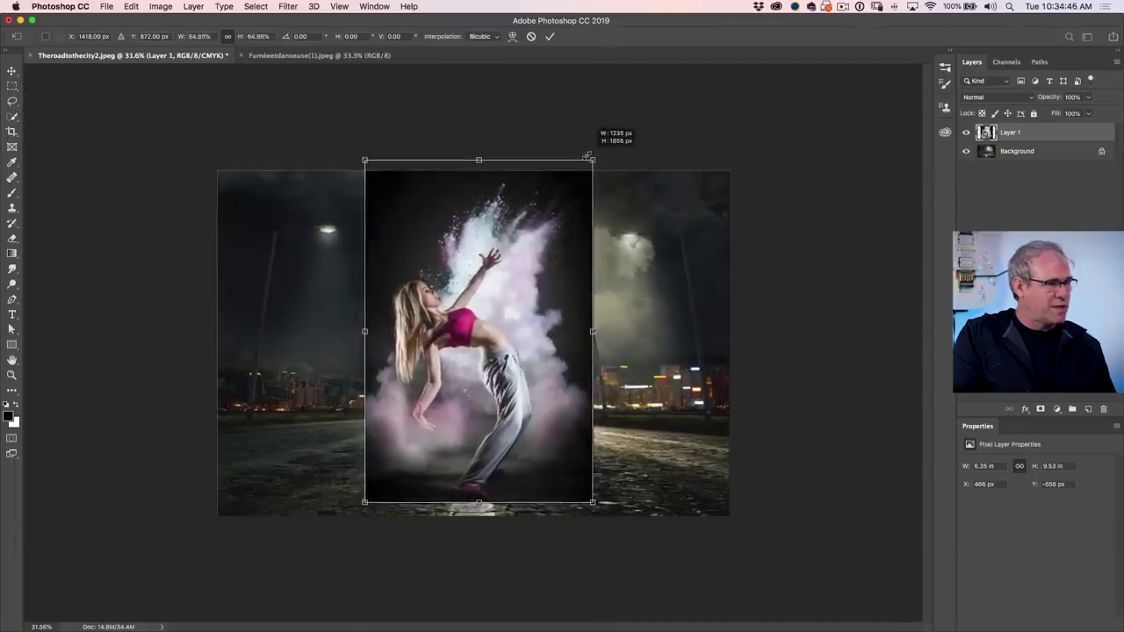
key("Return")
left_click_drag(657, 356, 642, 369)
key("super+0")
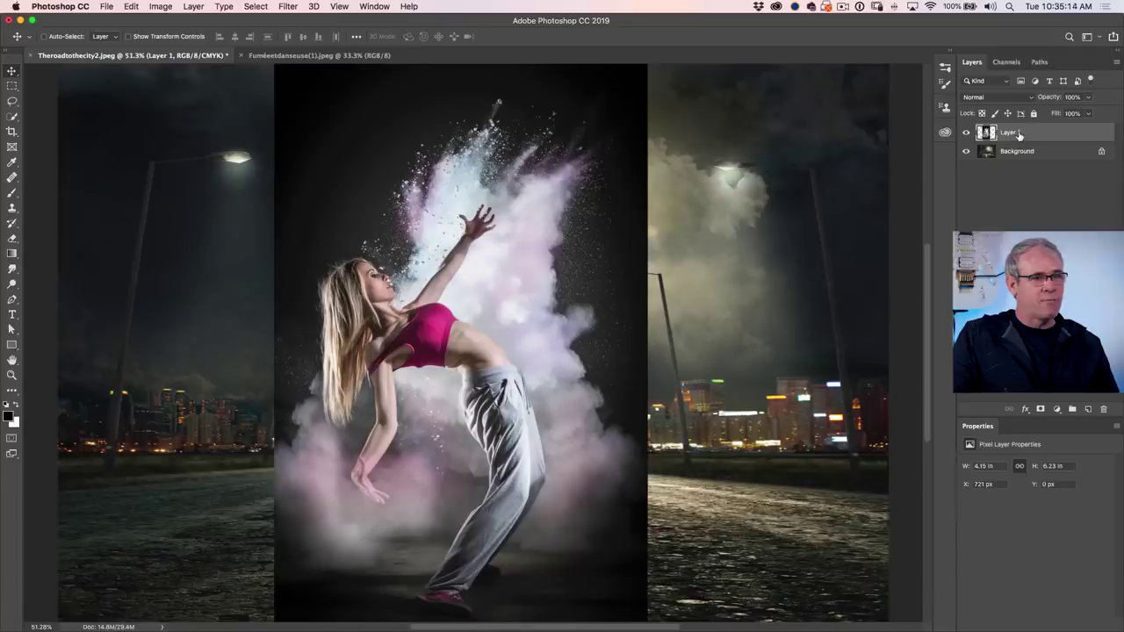
Set Layer 1 to Lighten blend mode and move the dancer left to X 540 px.
left_click(1009, 97)
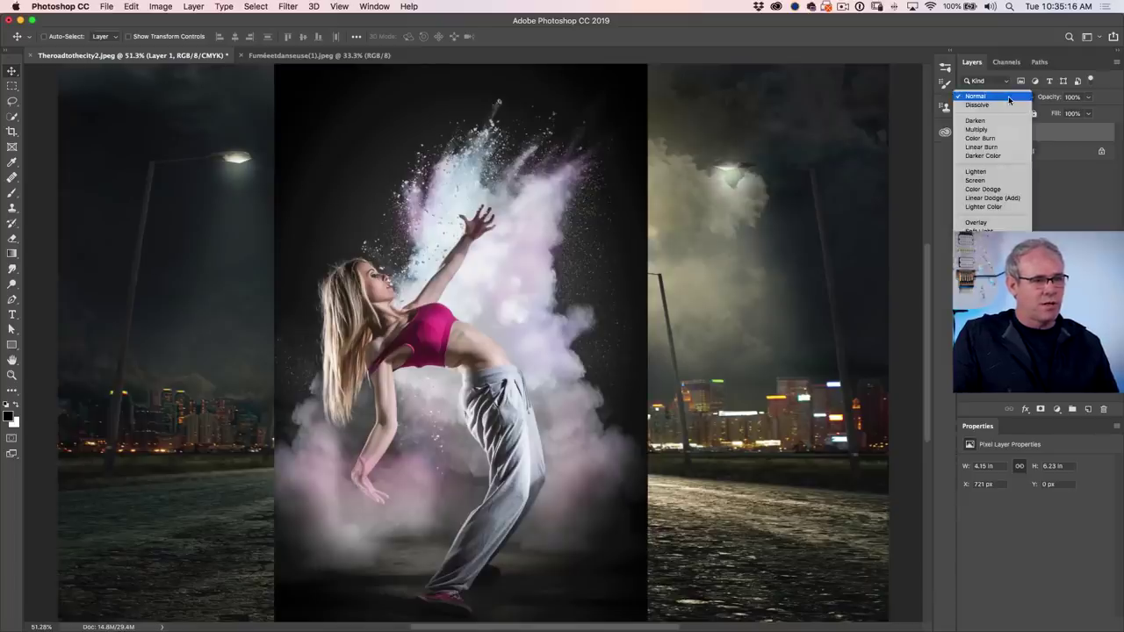
left_click(992, 172)
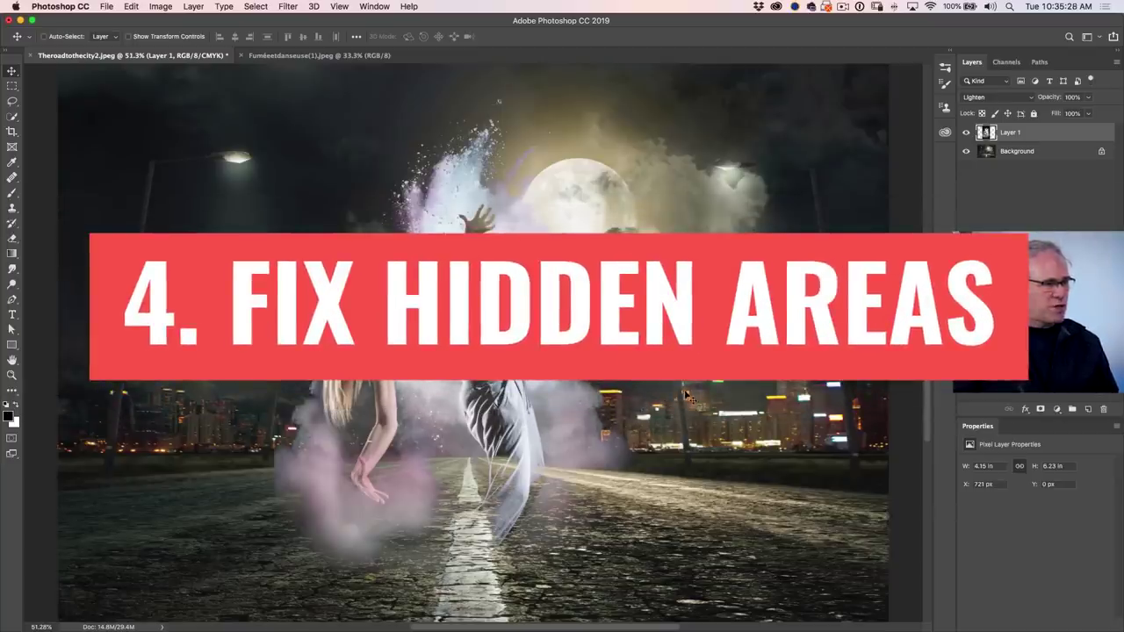
left_click_drag(689, 397, 630, 395)
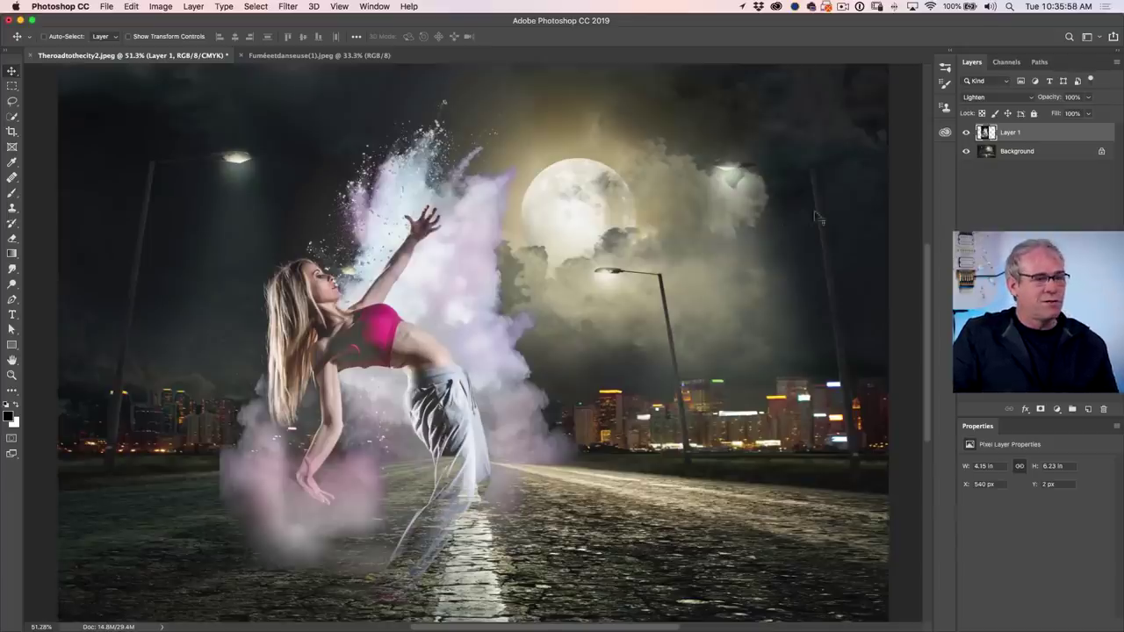
Return Layer 1 to Normal blending and Quick Select the dancer's torso and grey trousers.
left_click(990, 99)
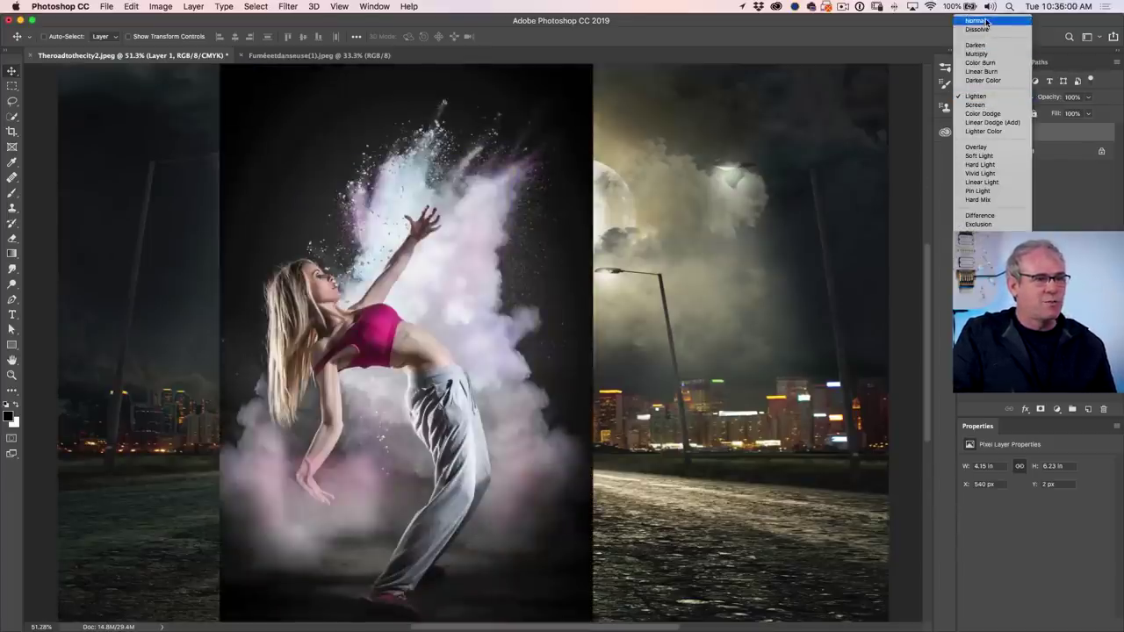
left_click(985, 32)
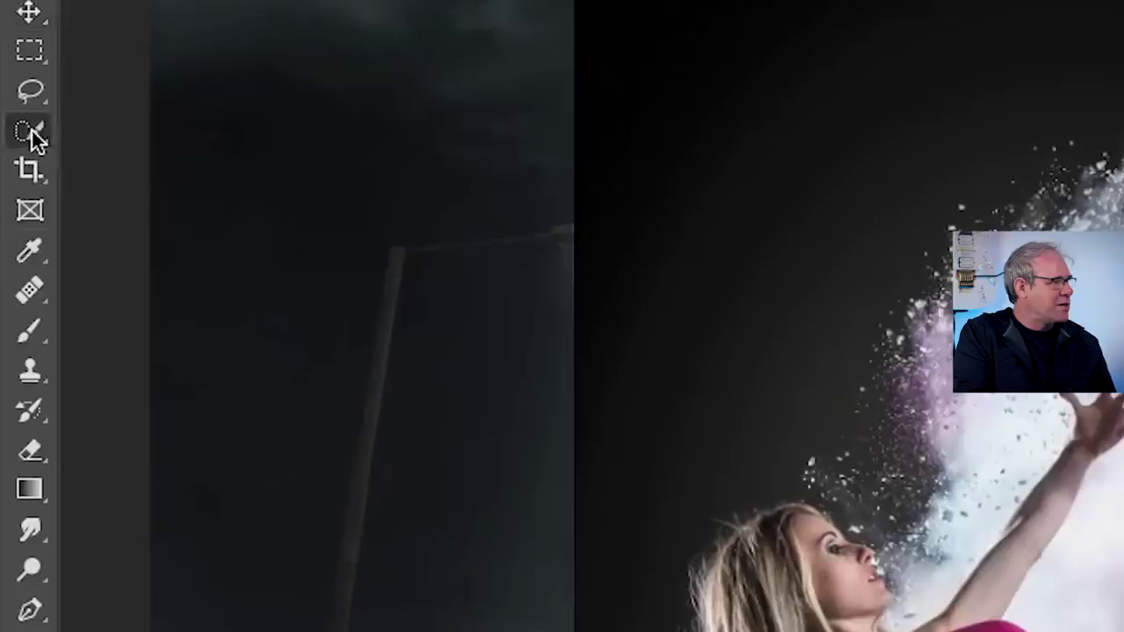
left_click(12, 116)
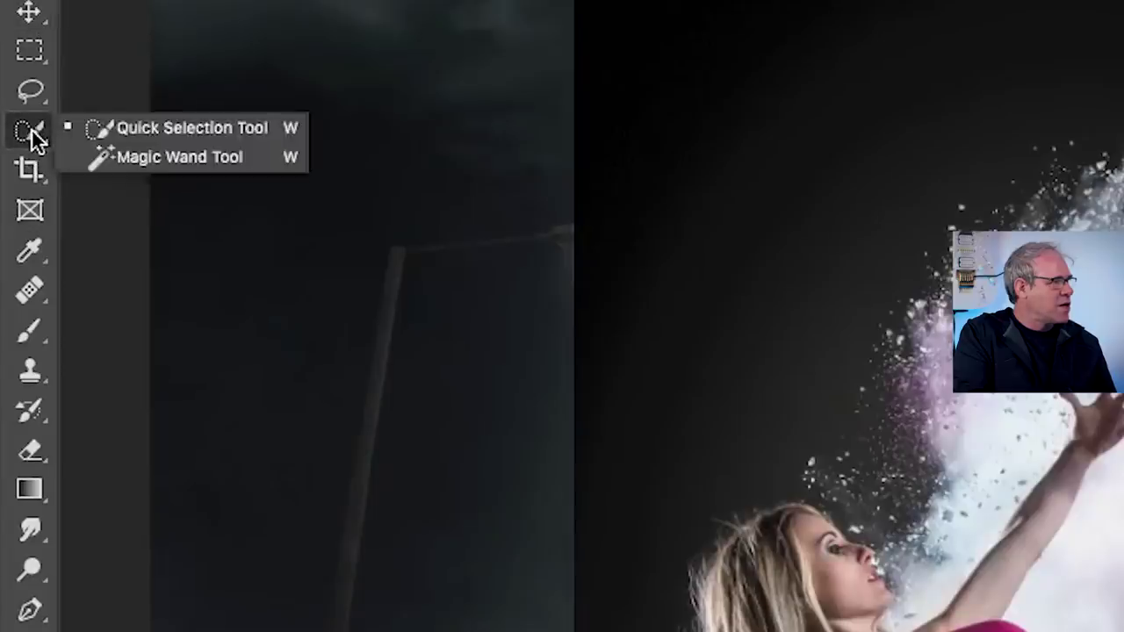
left_click(131, 130)
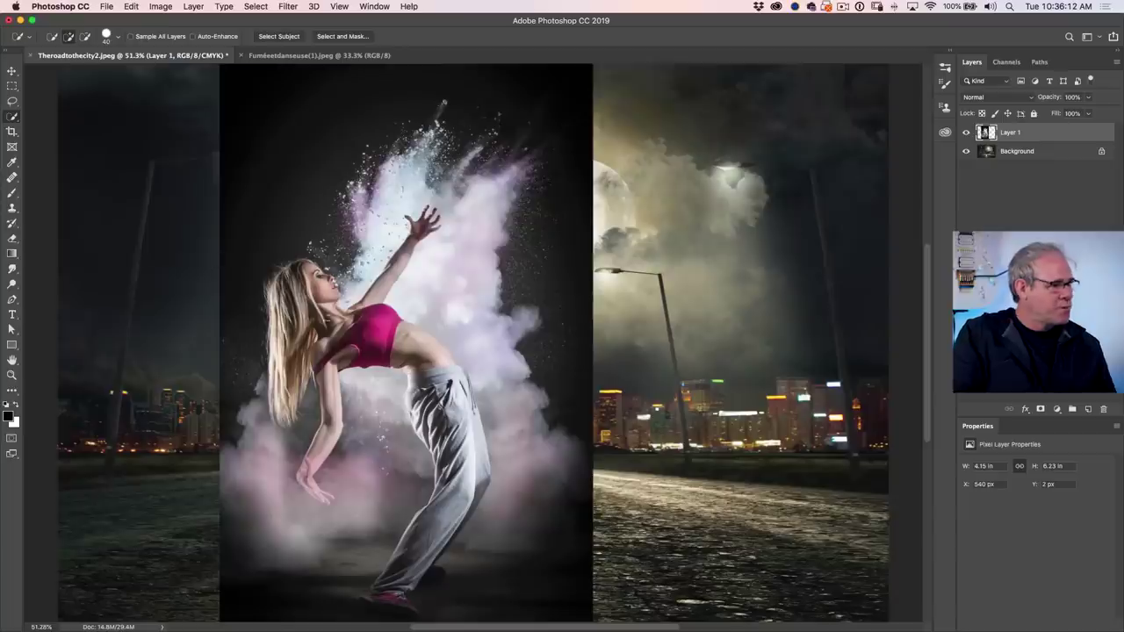
mouse_move(406, 531)
left_mouse_down()
mouse_move(397, 579)
mouse_move(452, 448)
mouse_move(406, 358)
mouse_move(369, 332)
mouse_move(294, 369)
left_mouse_up()
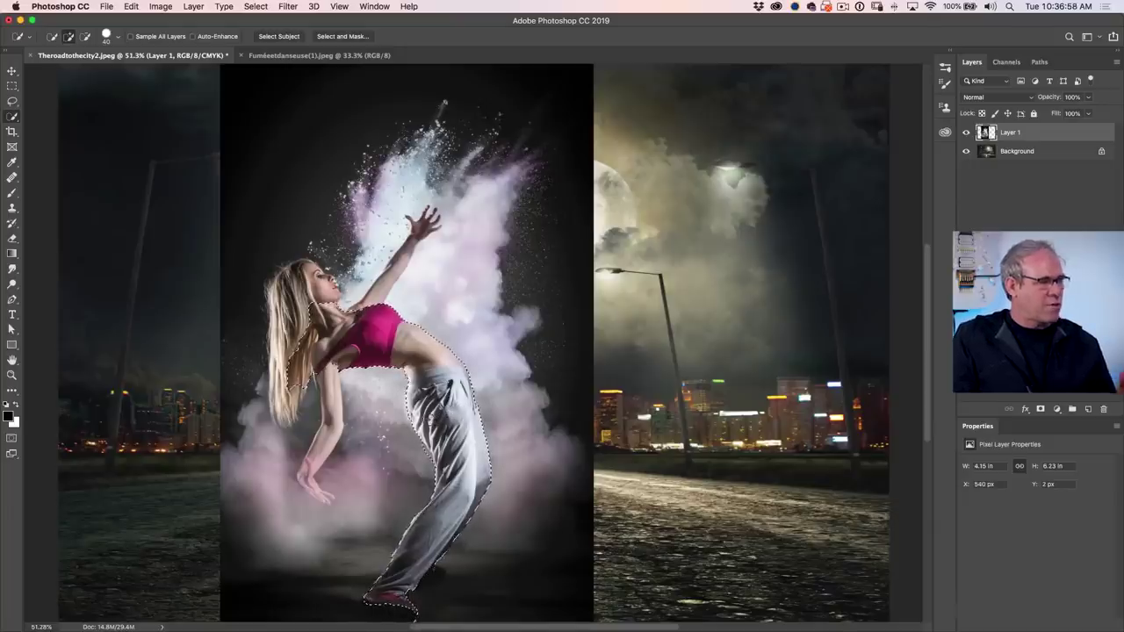
Set Layer 1 back to Lighten and add an empty Layer 2 beneath it.
left_click(1003, 99)
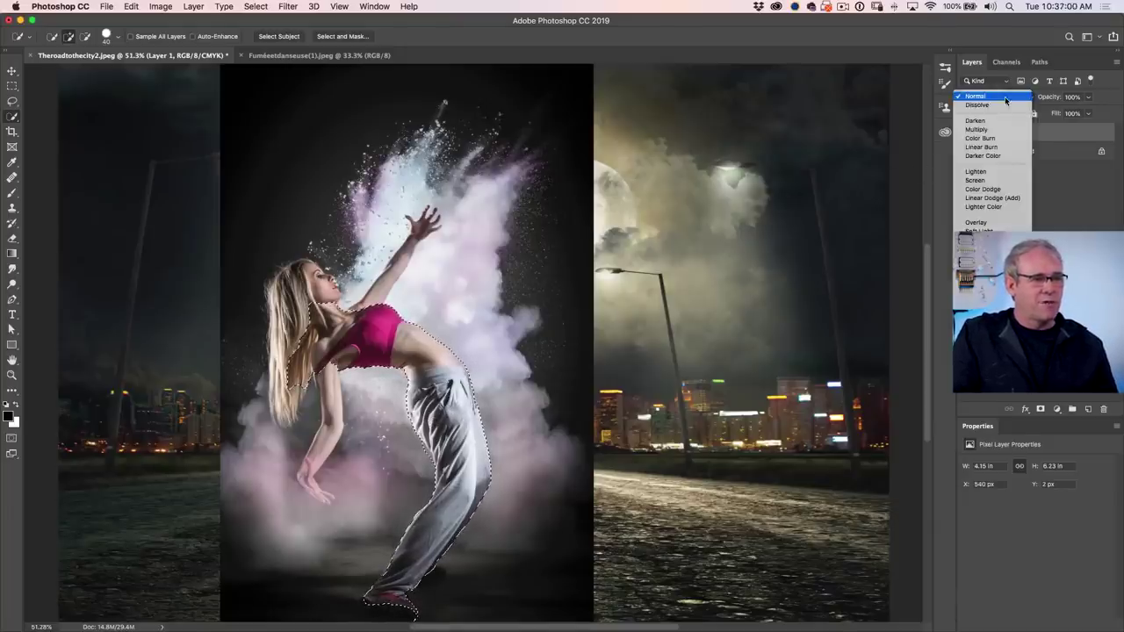
left_click(979, 169)
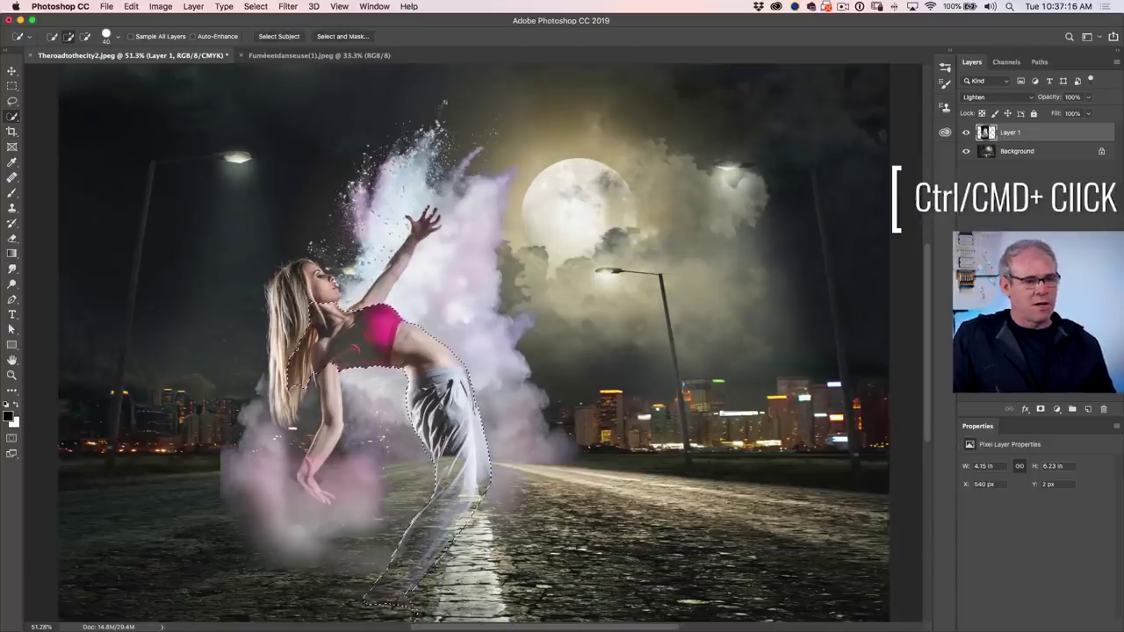
left_click(1088, 410, "super")
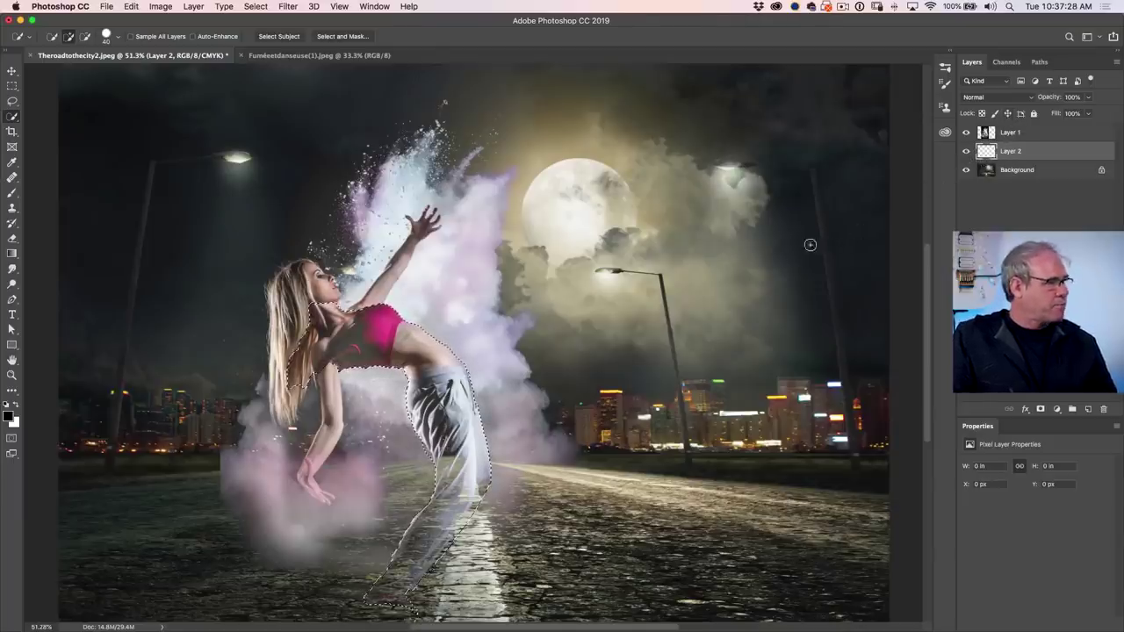
key("b")
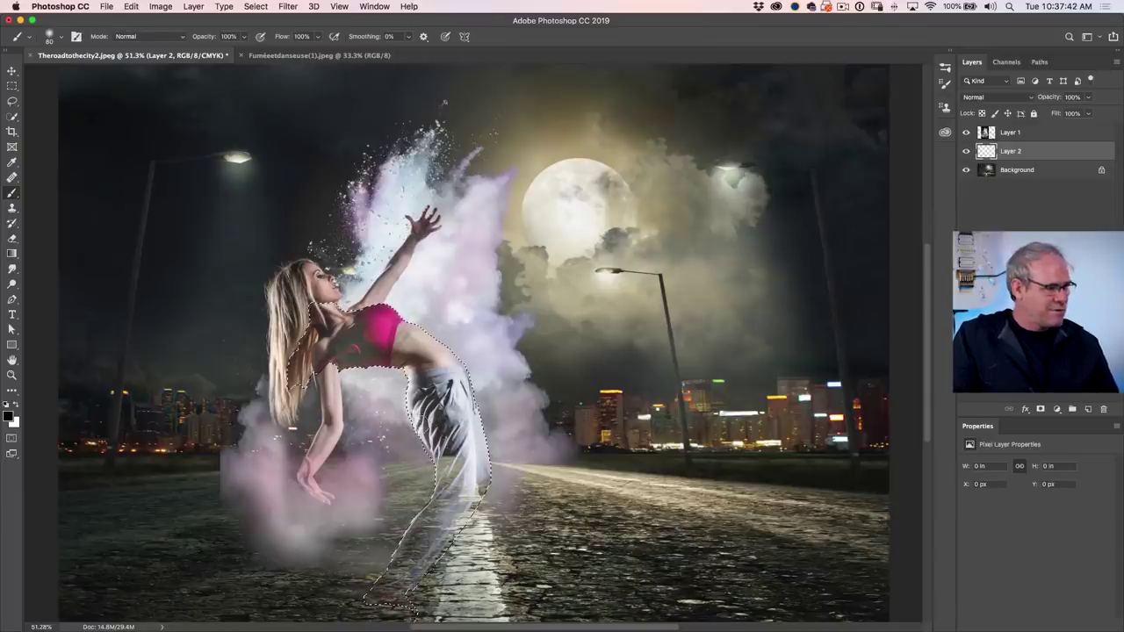
Paint a dark backing on Layer 2 behind the dancer's legs and midriff, then deselect and compare.
left_click_drag(474, 456, 481, 478)
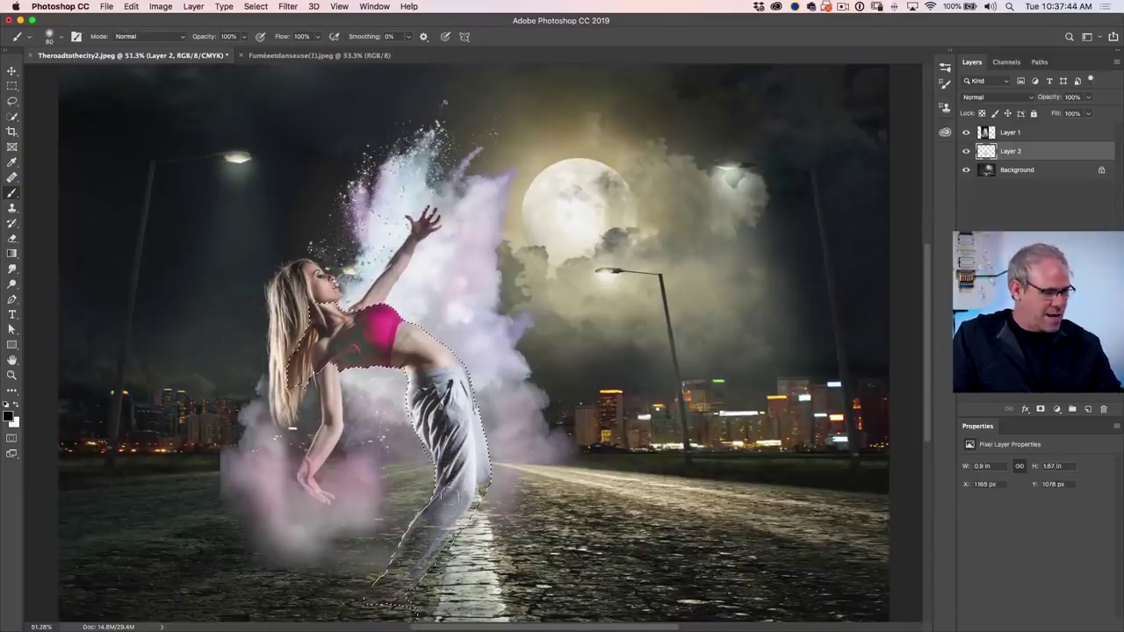
left_click_drag(414, 518, 395, 583)
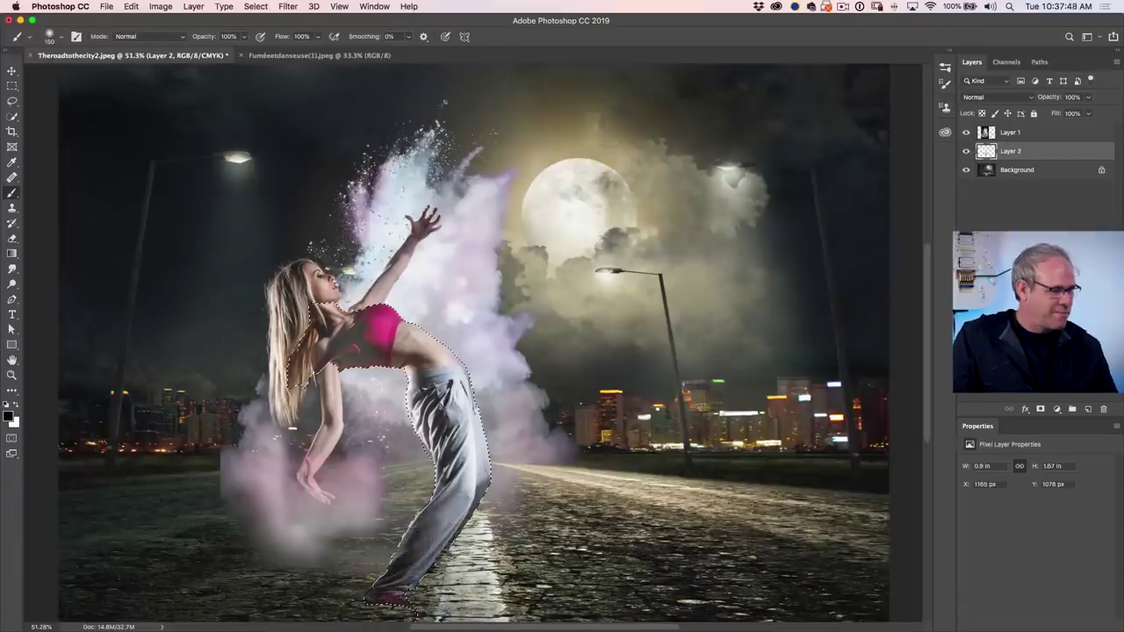
mouse_move(413, 338)
left_mouse_down()
mouse_move(443, 347)
mouse_move(347, 360)
left_mouse_up()
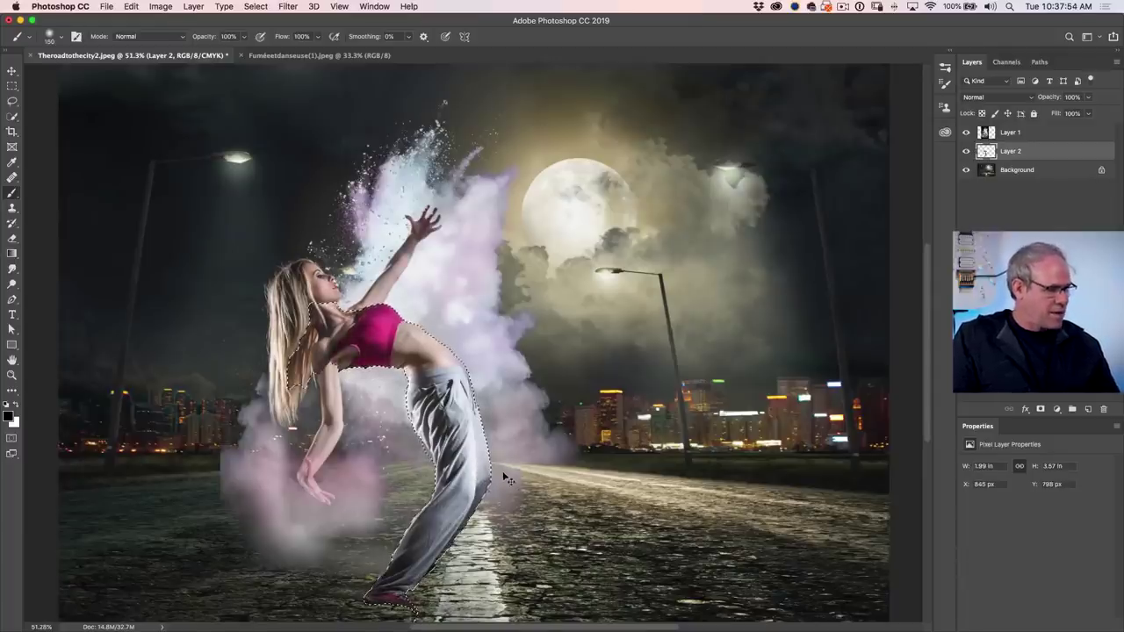
key("ctrl+d")
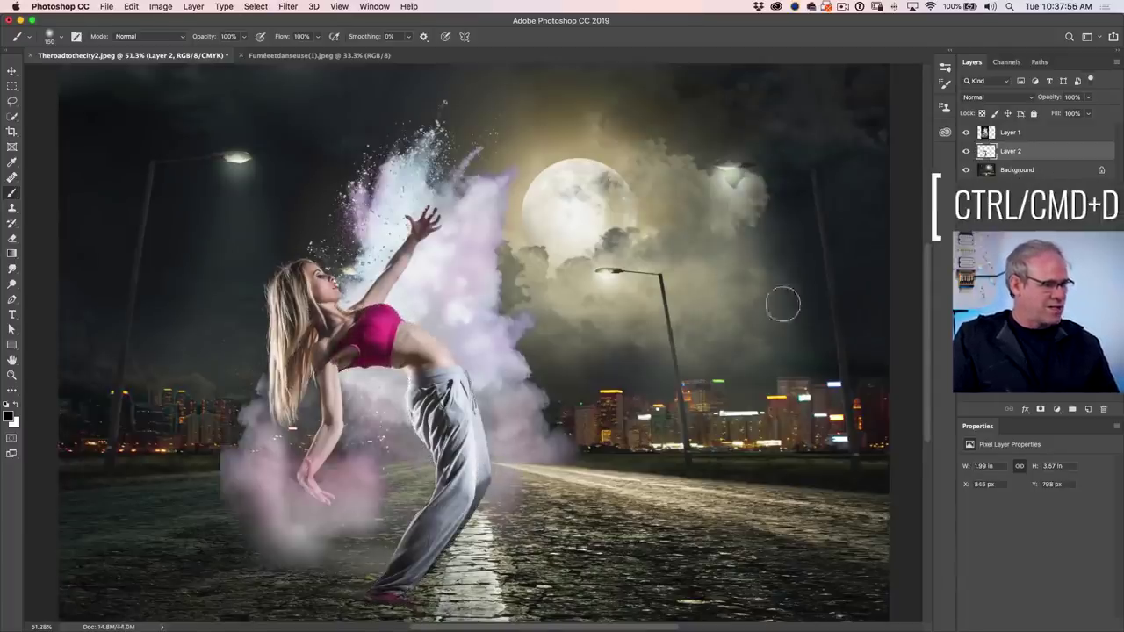
left_click(966, 151)
left_click(966, 151)
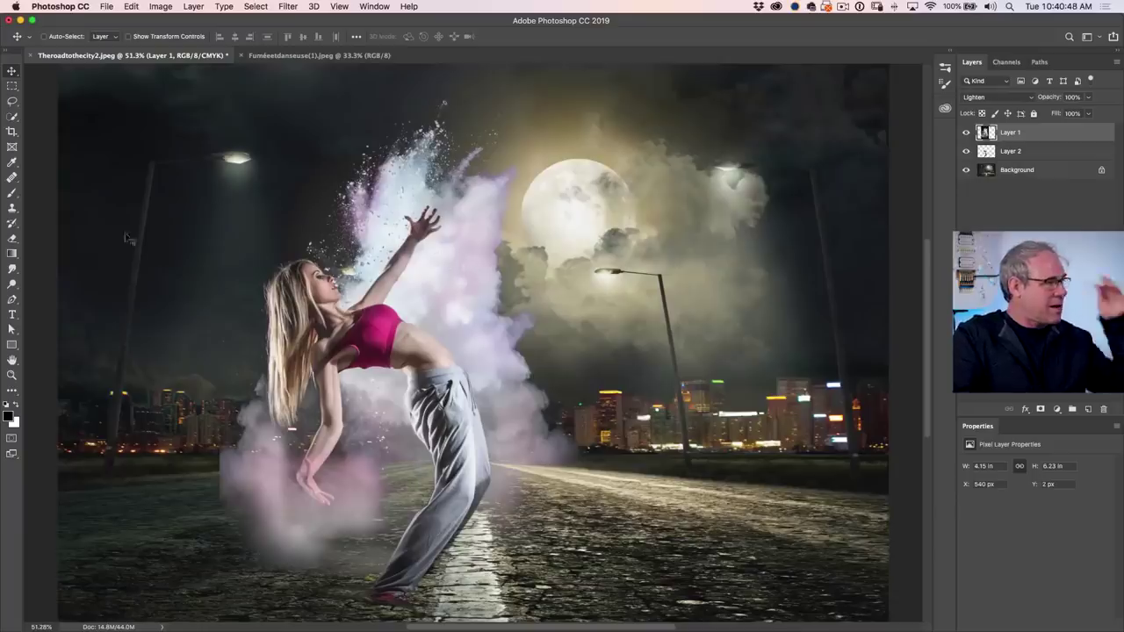
Set the Clone Stamp to sample Current Layer and try cloning smoke beside the raised arm.
left_click(11, 208)
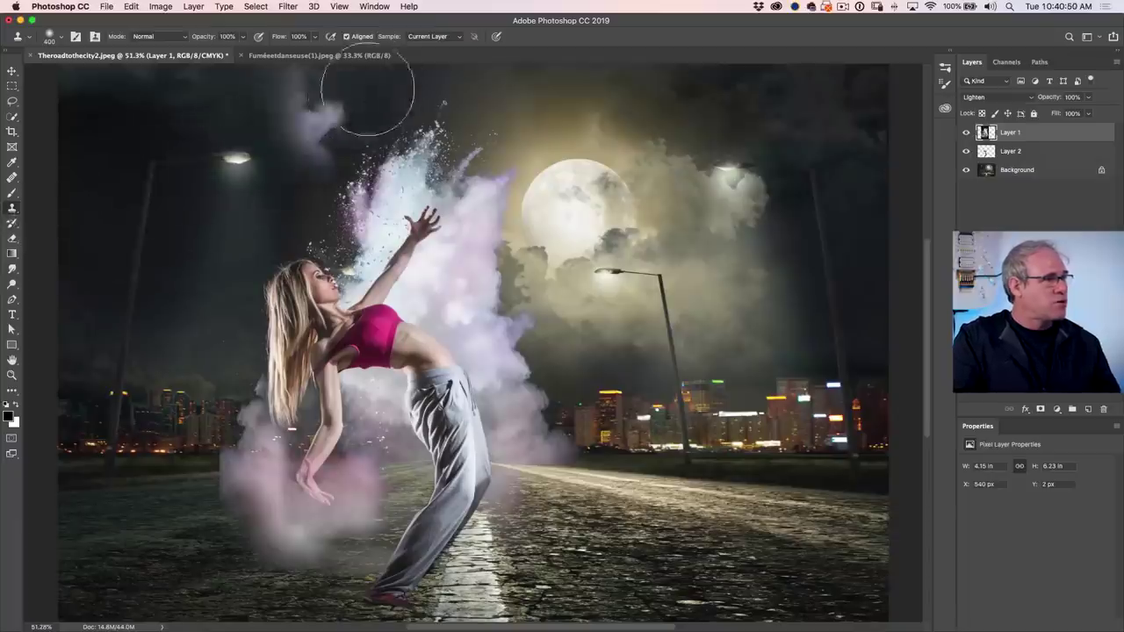
left_click(435, 37)
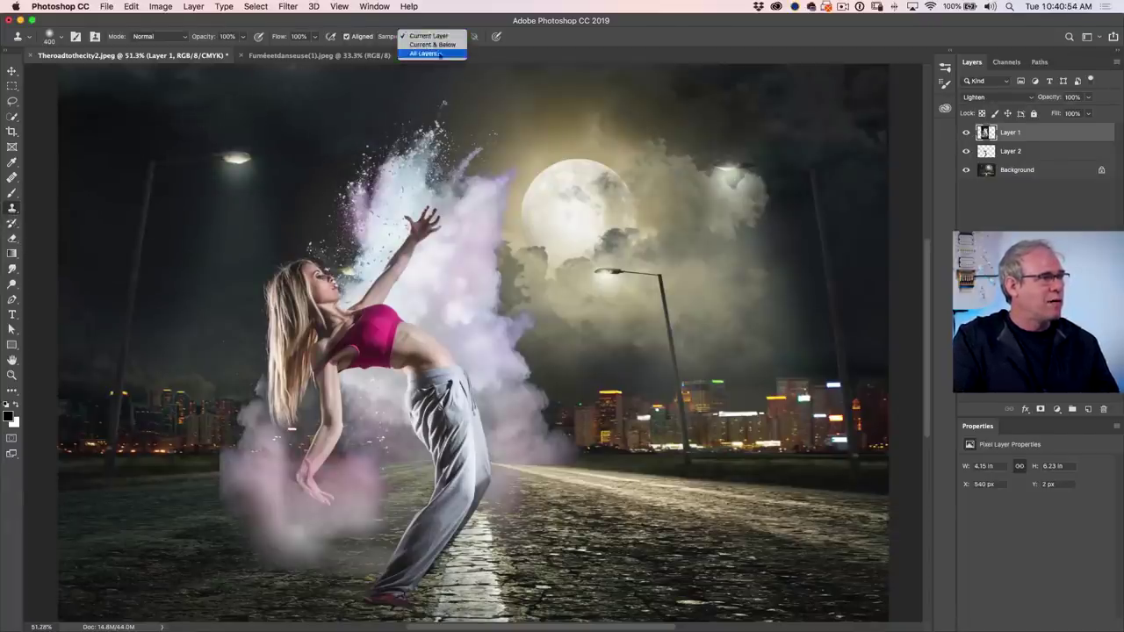
left_click(438, 36)
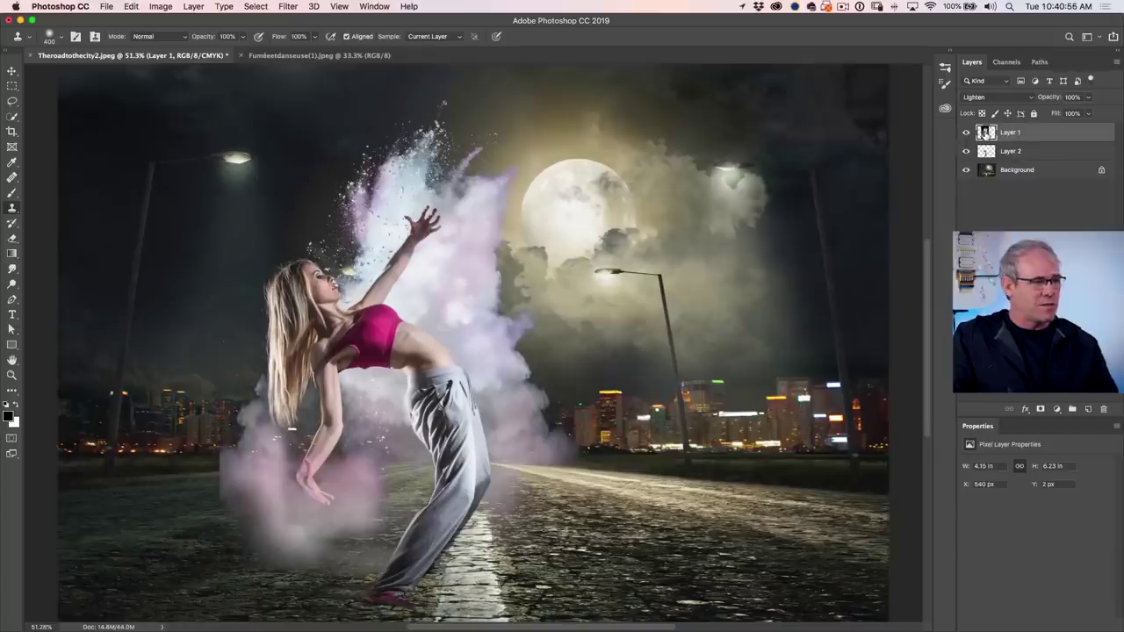
mouse_move(553, 255)
left_mouse_down()
mouse_move(500, 264)
mouse_move(474, 290)
mouse_move(488, 284)
left_mouse_up()
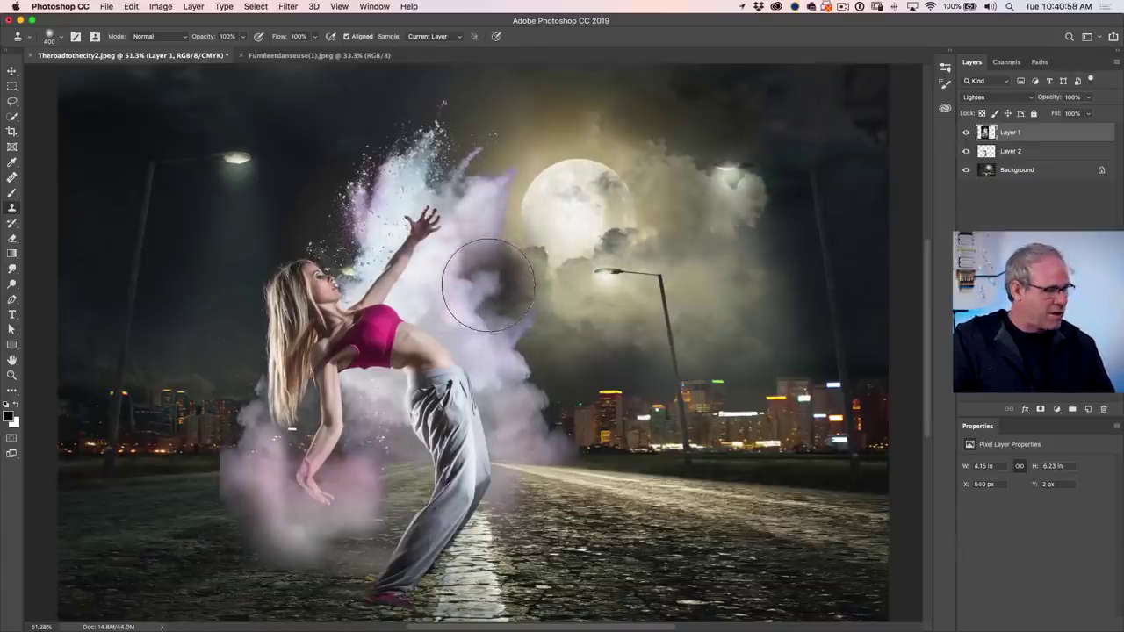
key("super+z")
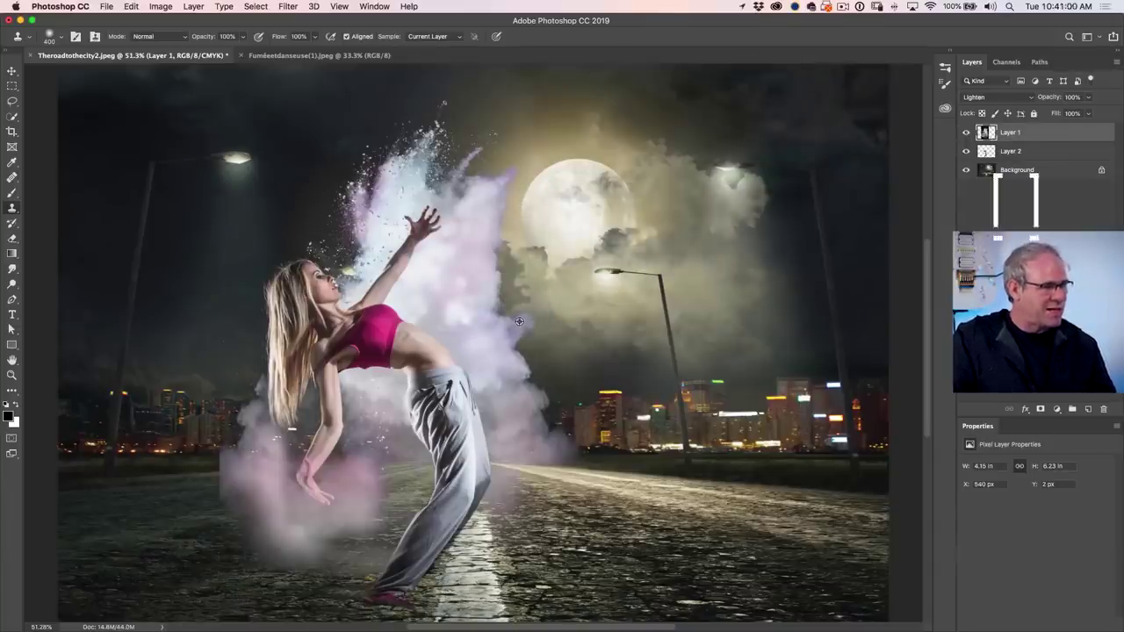
Sample new smoke and clone it near the moon and the dancer's lowered hand, undoing misses.
left_click(519, 322, "alt")
mouse_move(505, 303)
left_mouse_down()
mouse_move(553, 225)
mouse_move(606, 192)
left_mouse_up()
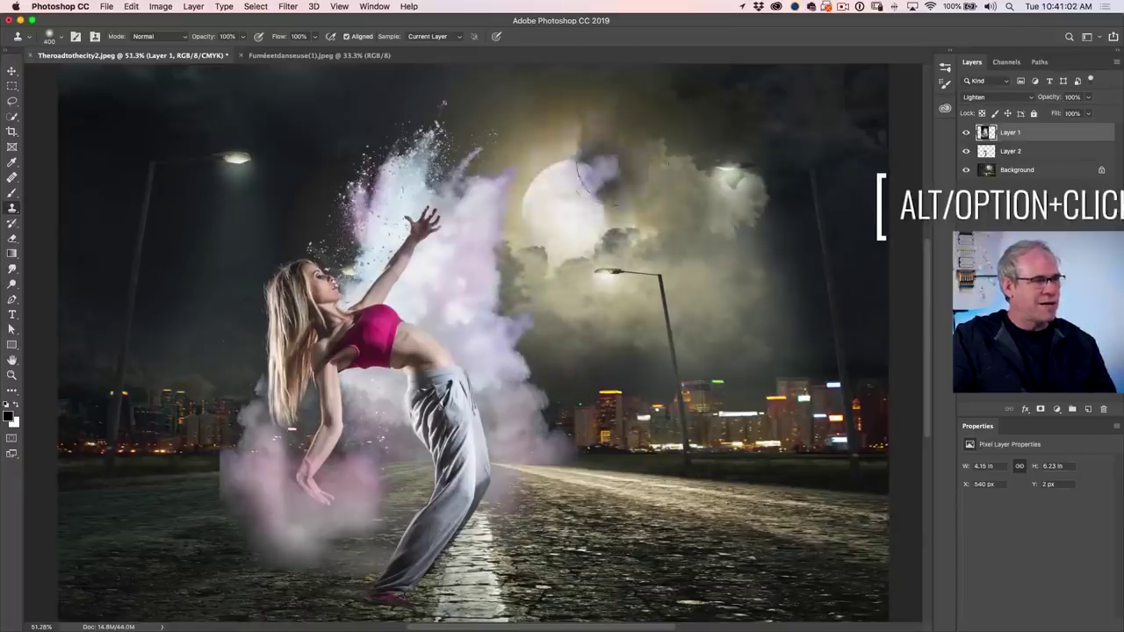
key("super+z")
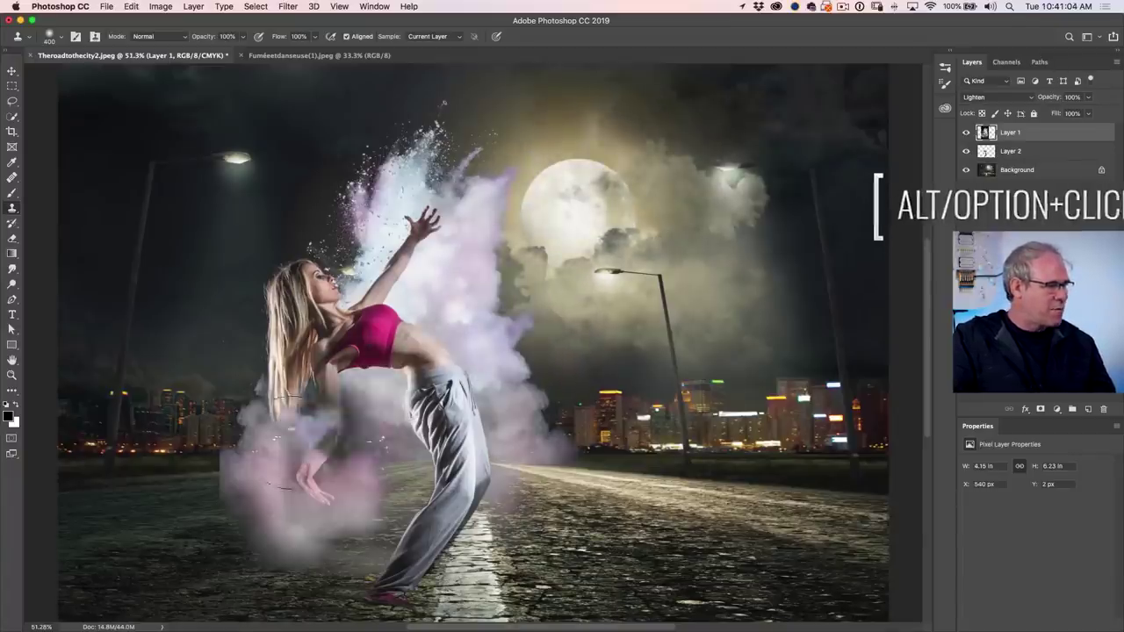
mouse_move(290, 465)
left_mouse_down()
mouse_move(193, 483)
mouse_move(268, 470)
mouse_move(215, 483)
mouse_move(233, 470)
mouse_move(238, 482)
mouse_move(281, 395)
mouse_move(349, 37)
left_mouse_up()
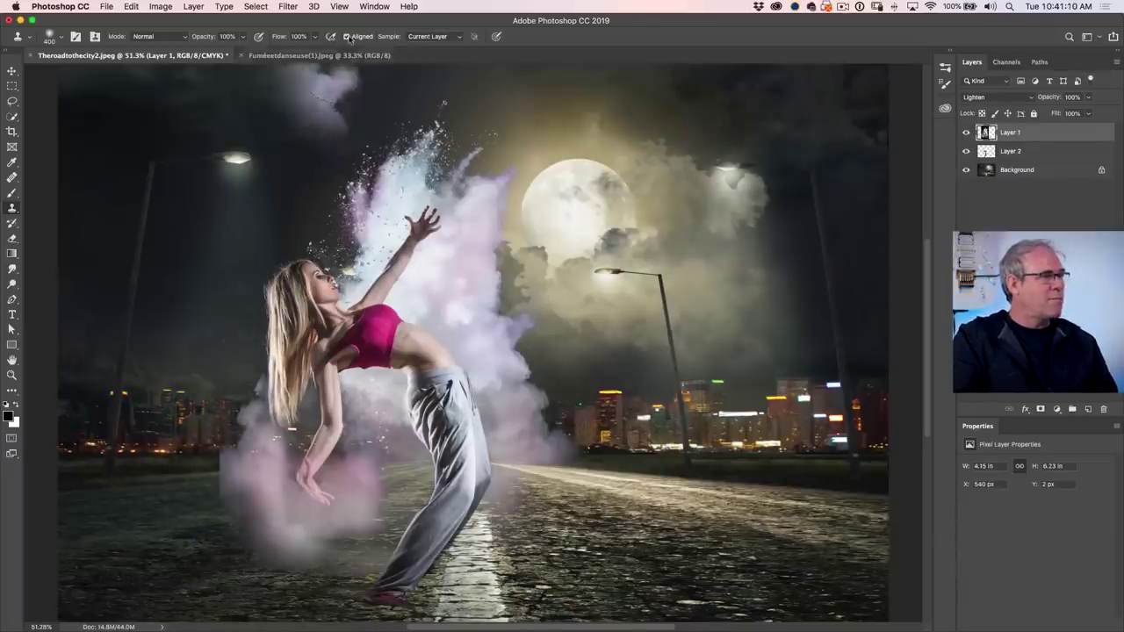
key("super+z")
Dock the Clone Source panel top-right and rotate the clone source to about -8.6°.
left_click(374, 6)
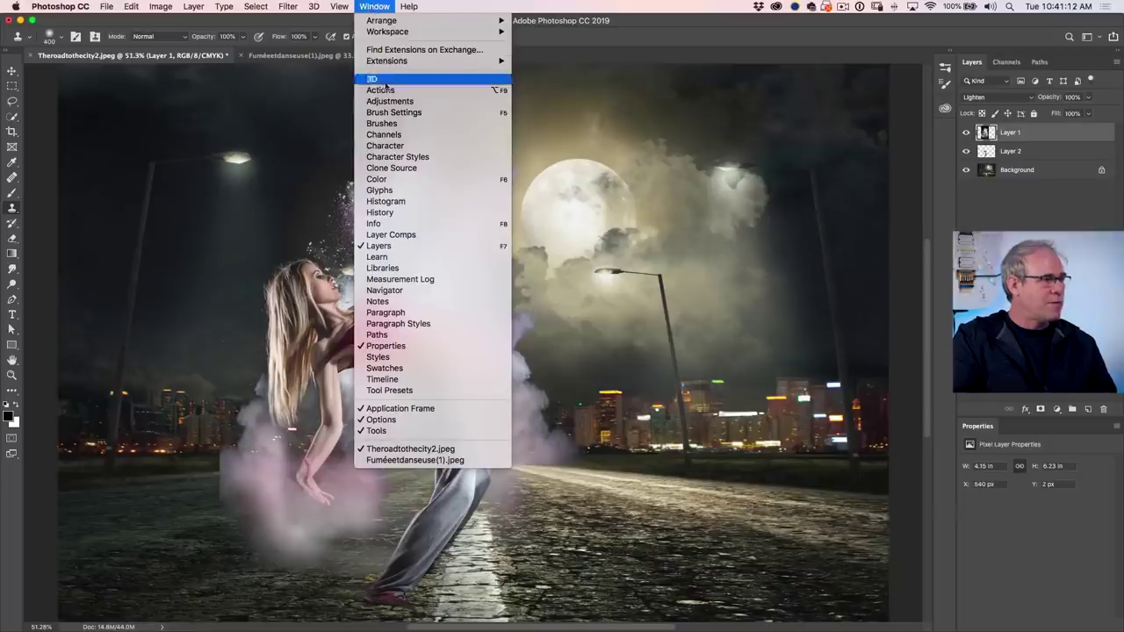
left_click(404, 172)
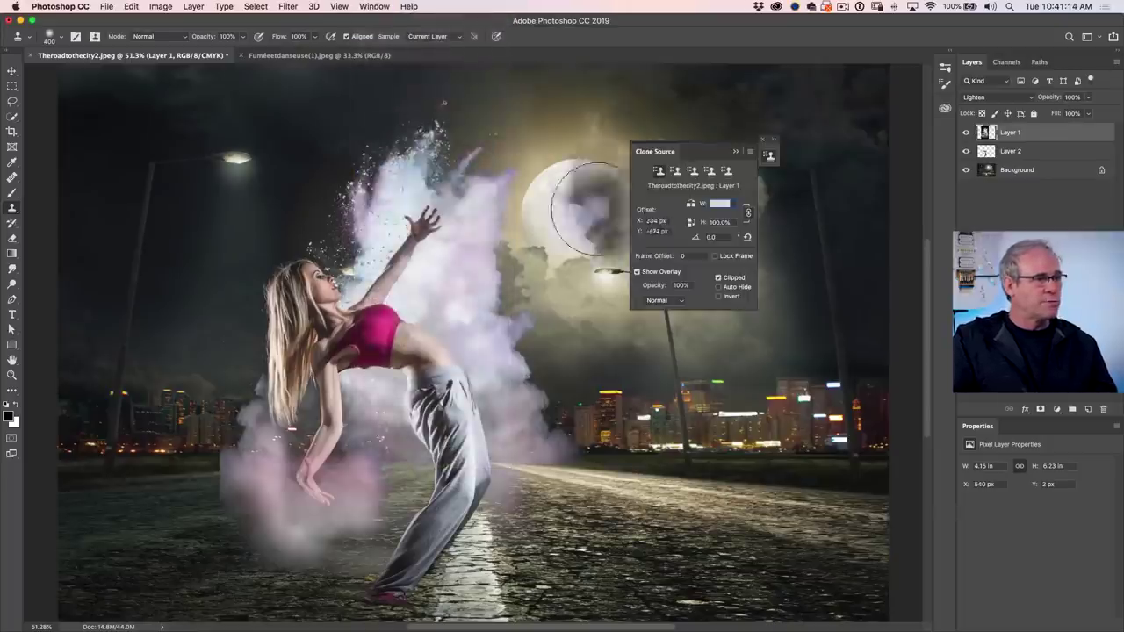
left_click_drag(682, 144, 831, 64)
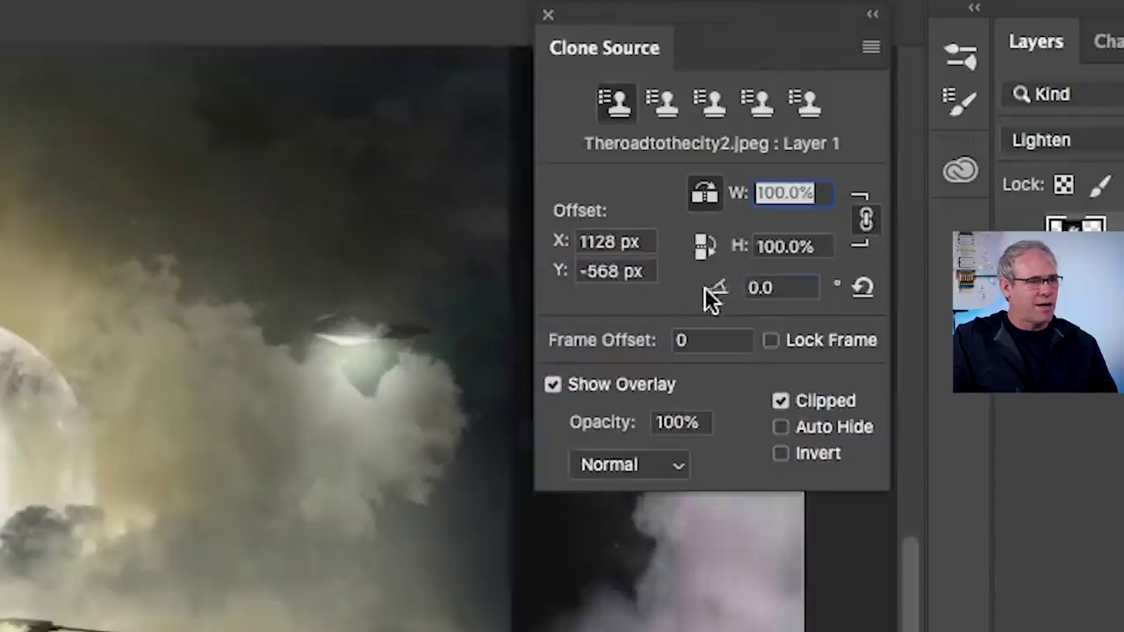
left_click_drag(856, 152, 849, 151)
left_click_drag(666, 296, 574, 319)
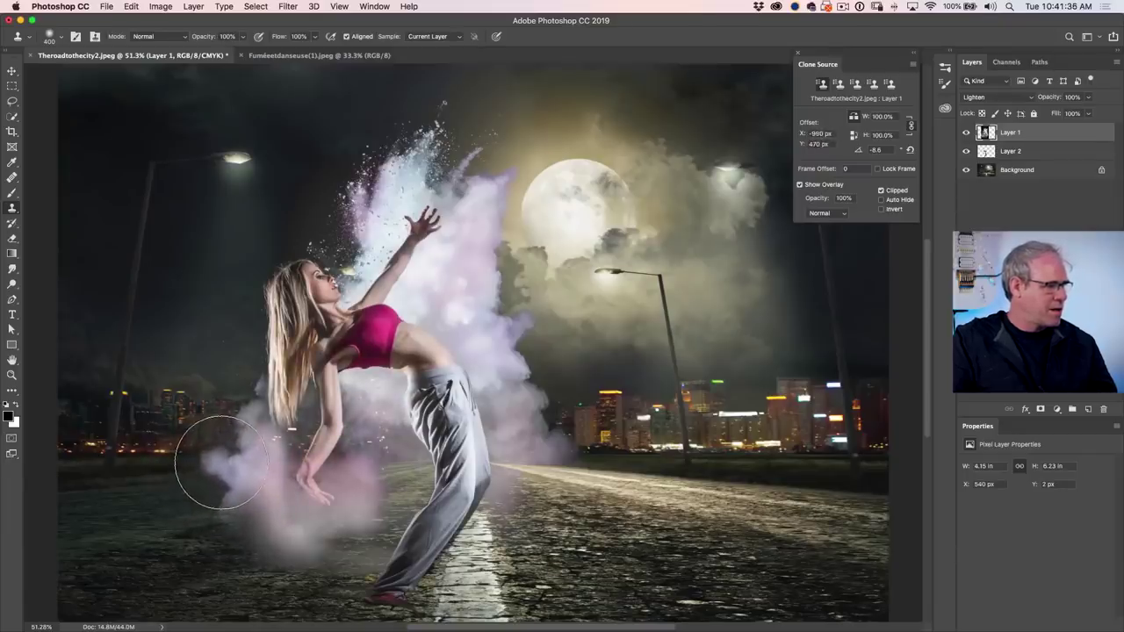
Fine-tune the clone rotation and clone more pink smoke around the dancer's lowered left hand.
left_click_drag(858, 152, 828, 156)
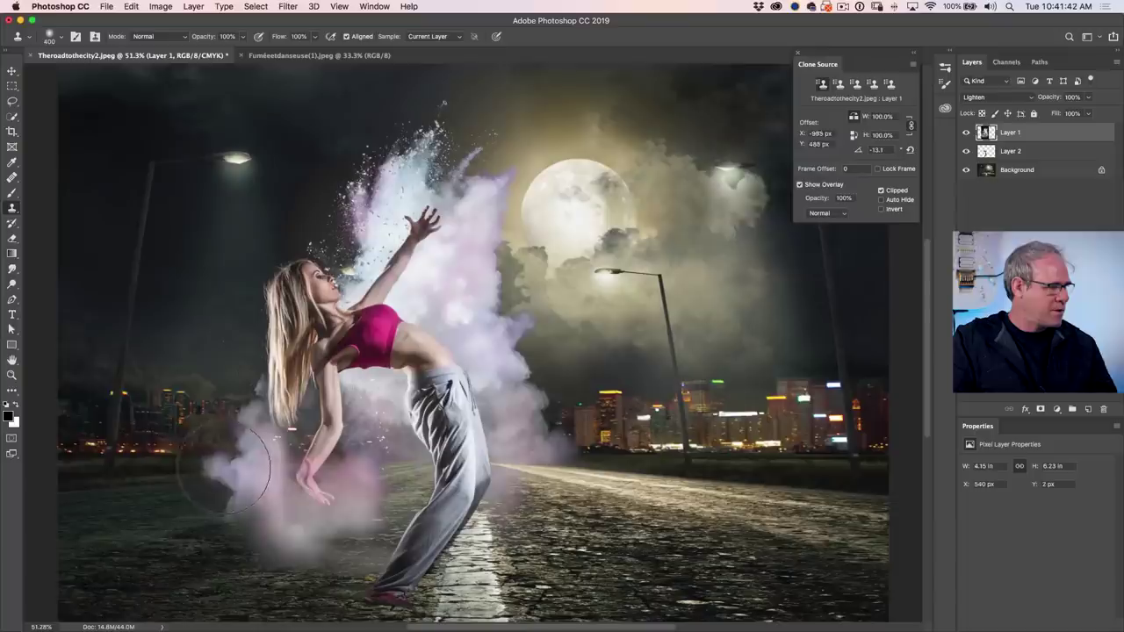
left_click(226, 468)
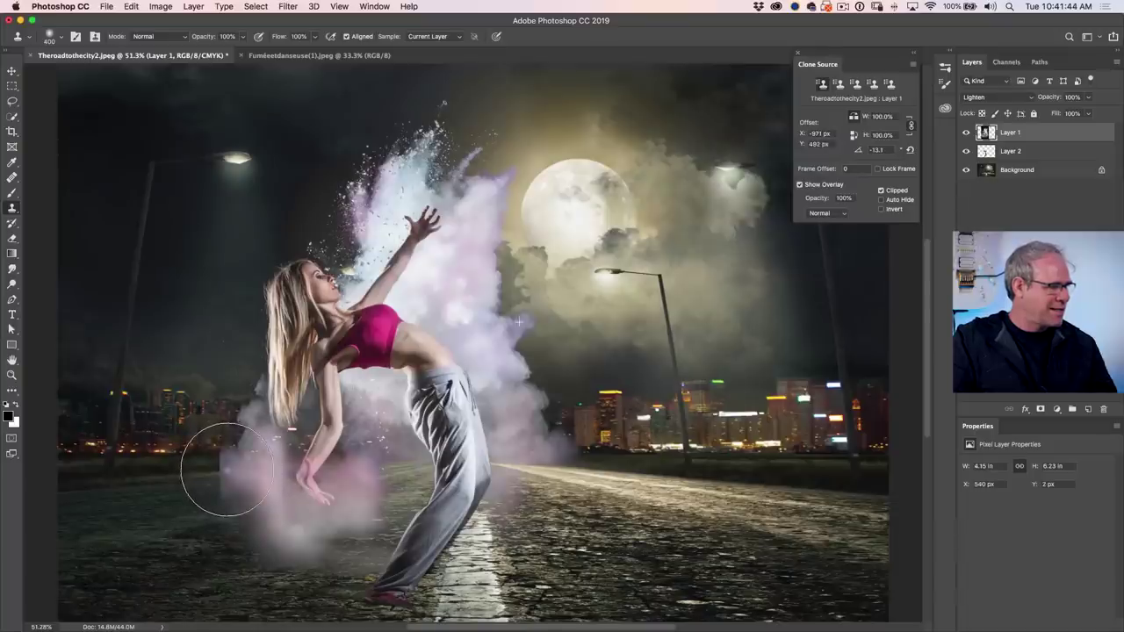
mouse_move(226, 468)
left_mouse_down()
mouse_move(206, 460)
mouse_move(220, 465)
left_mouse_up()
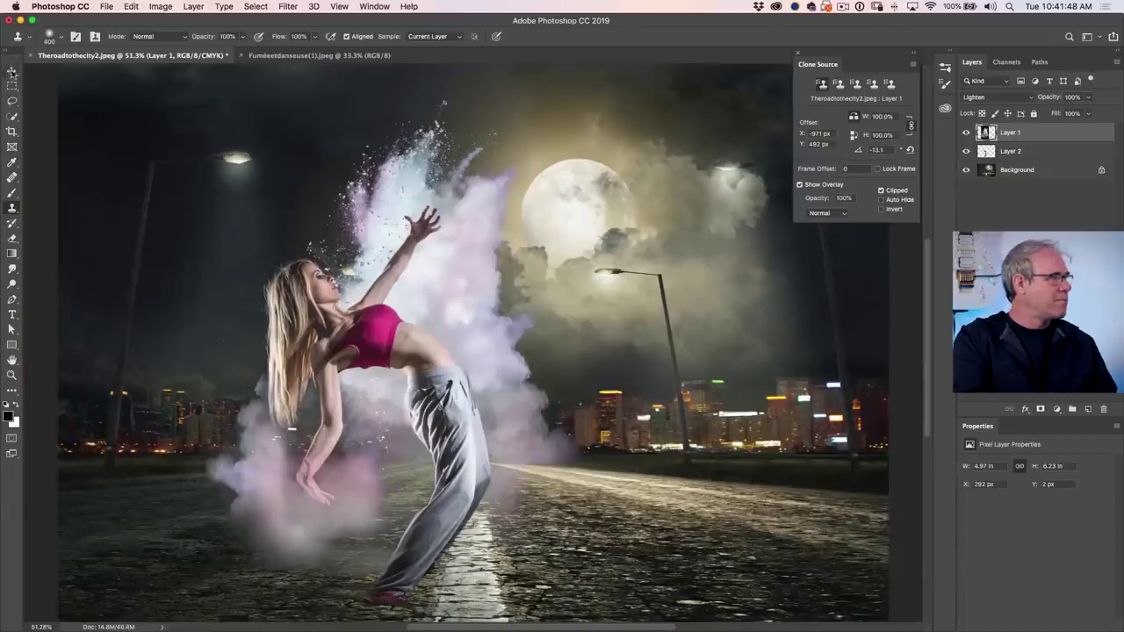
left_click(13, 71)
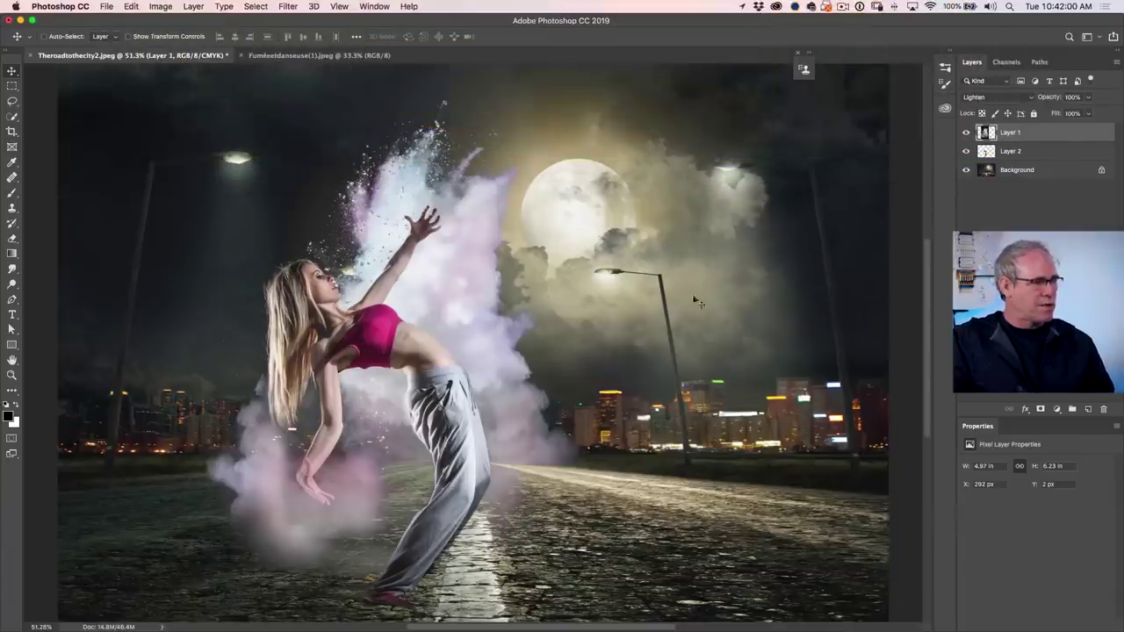
Add a Color Balance layer above the Background with midtones at -9, +10 and +30.
left_click(1030, 172)
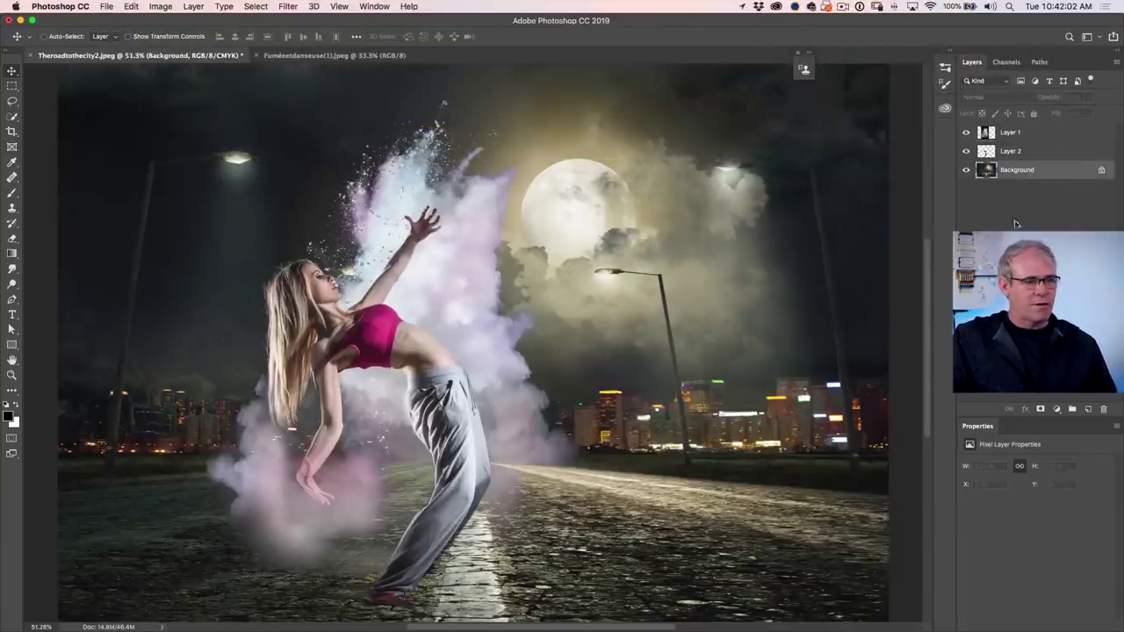
left_click(1057, 410)
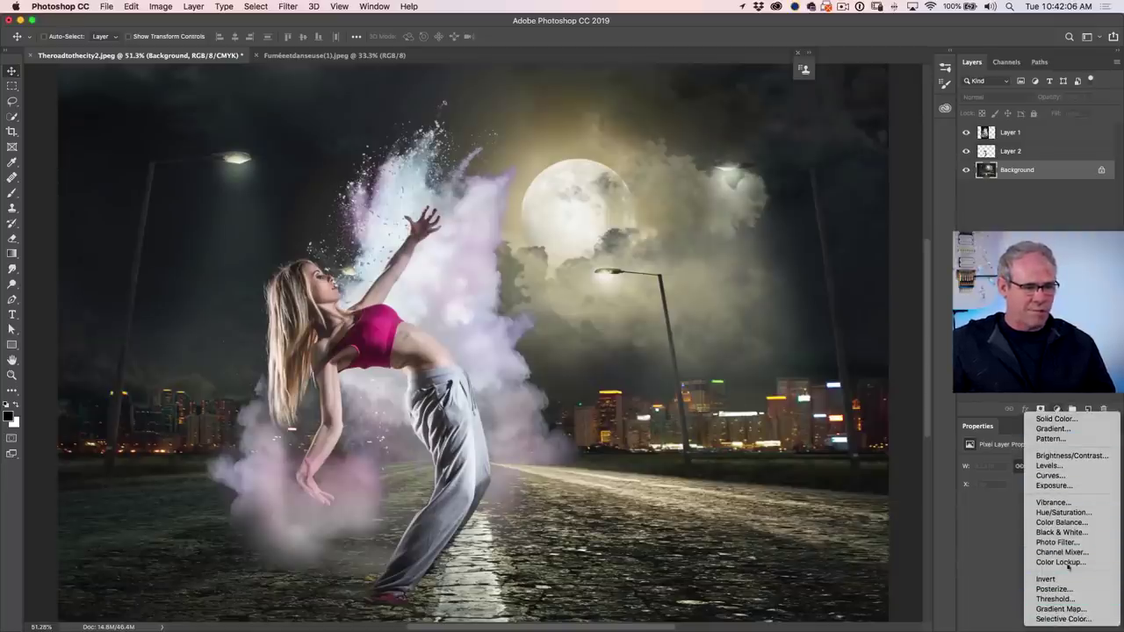
left_click(1062, 523)
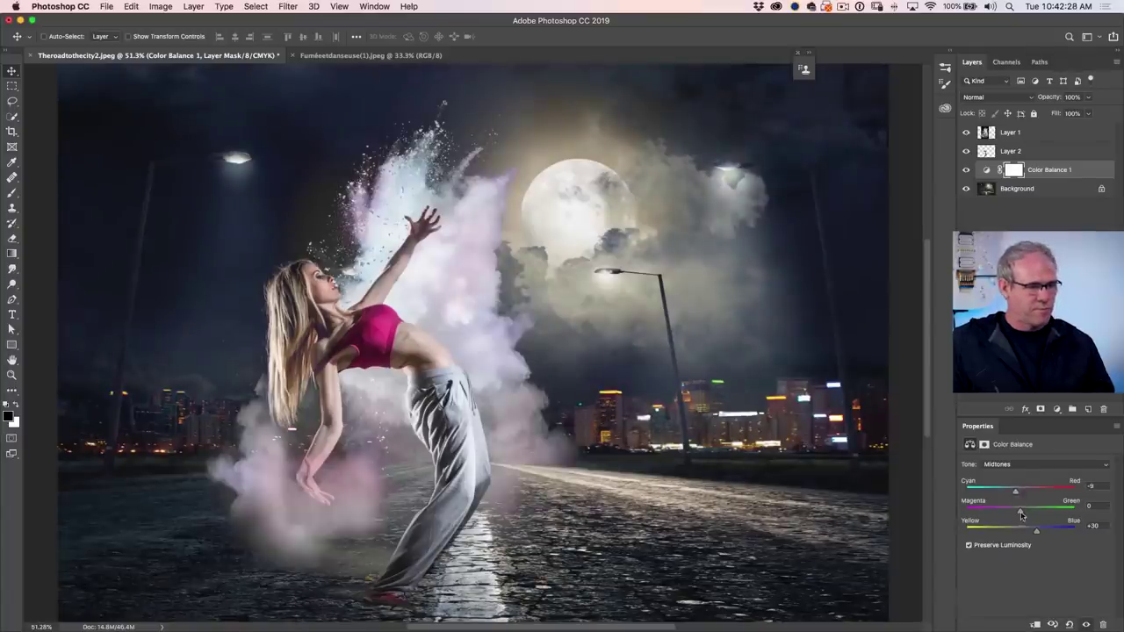
left_click_drag(1029, 512, 1019, 513)
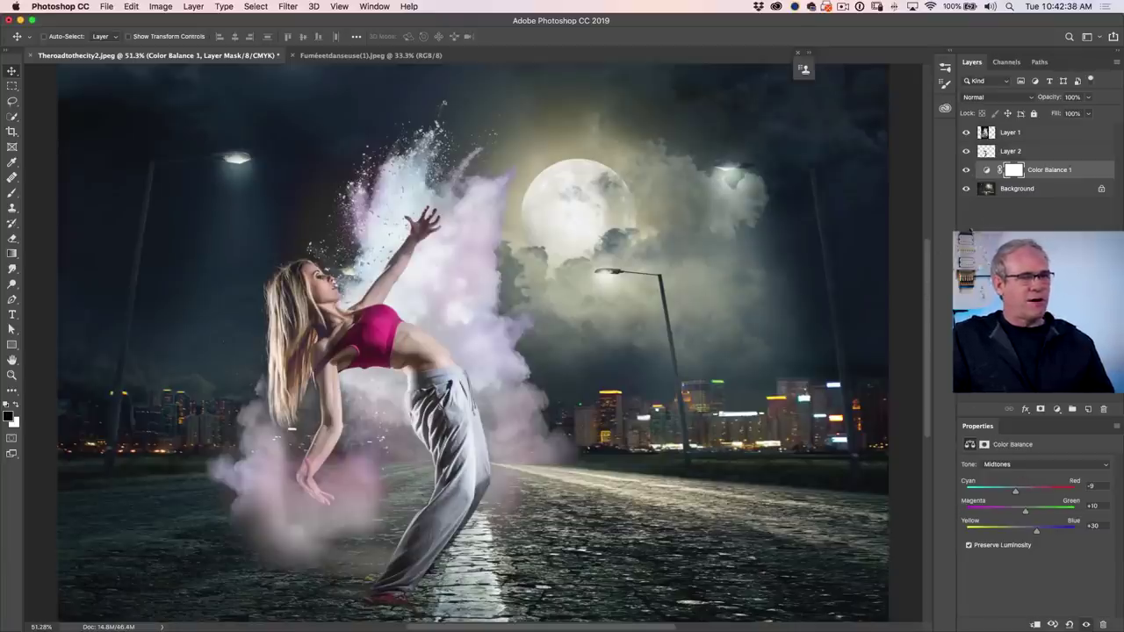
left_click(1044, 133)
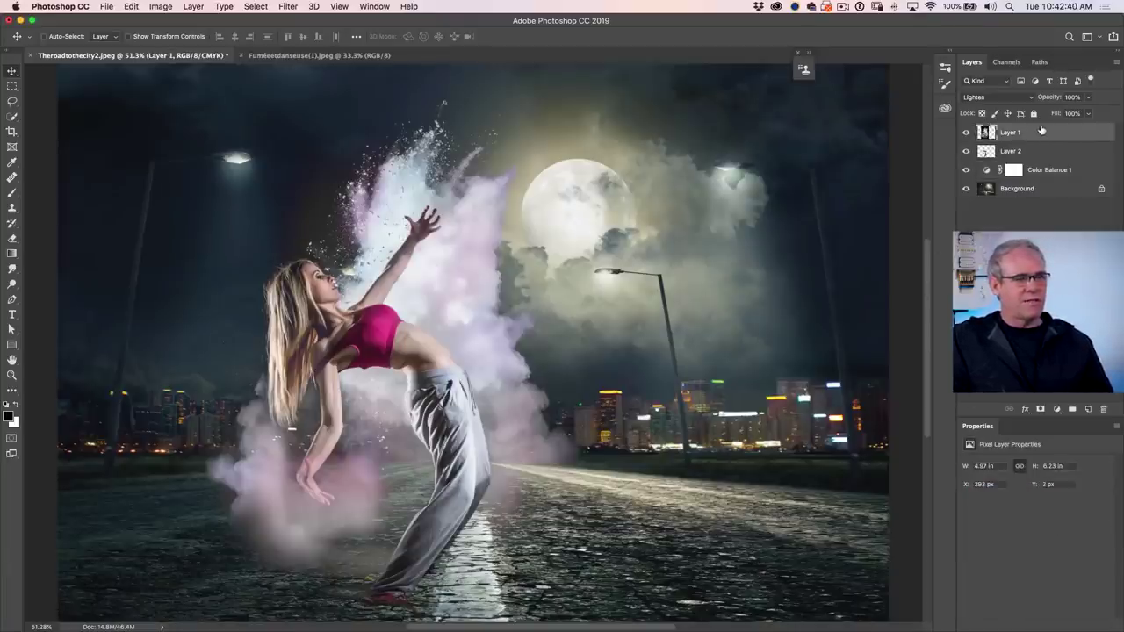
Select Layer 1 through Background and stamp all visible layers into a new merged Layer 3.
left_click(1044, 191, "shift")
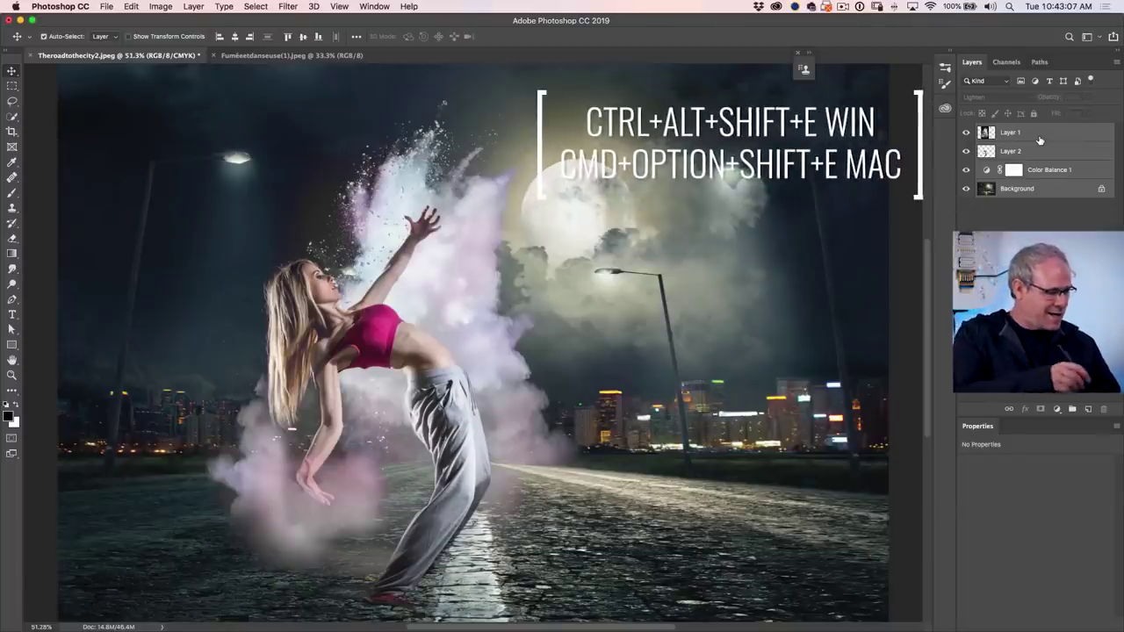
key("super+alt+shift+e")
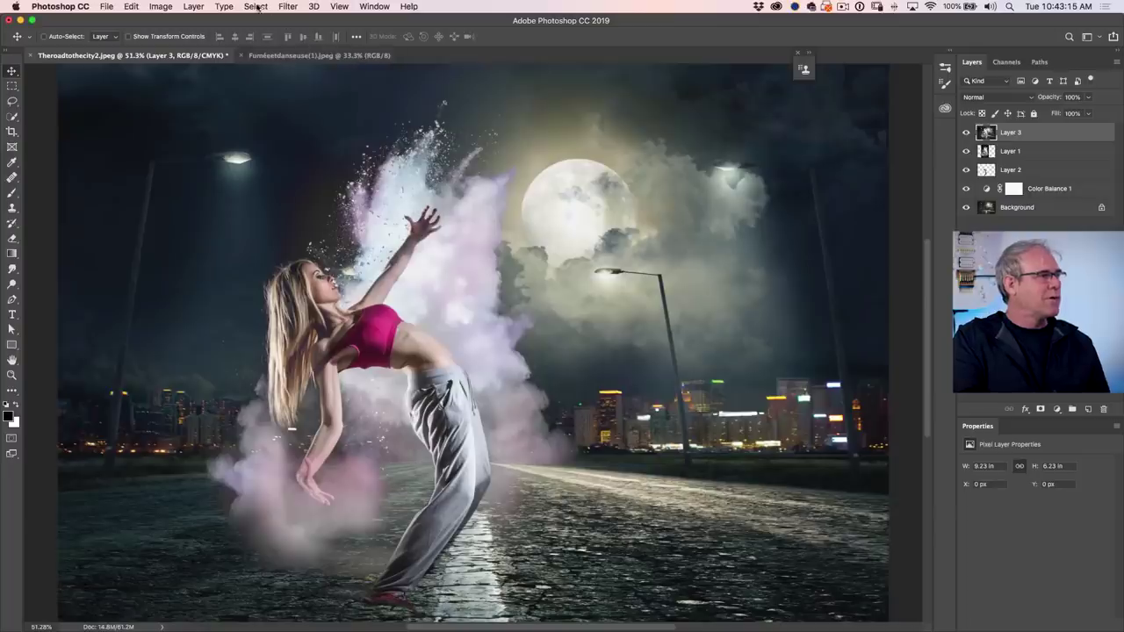
In the Camera Raw Filter, set Temperature -13, Highlights -29, Blacks -11 and Shadows +23.
left_click(287, 5)
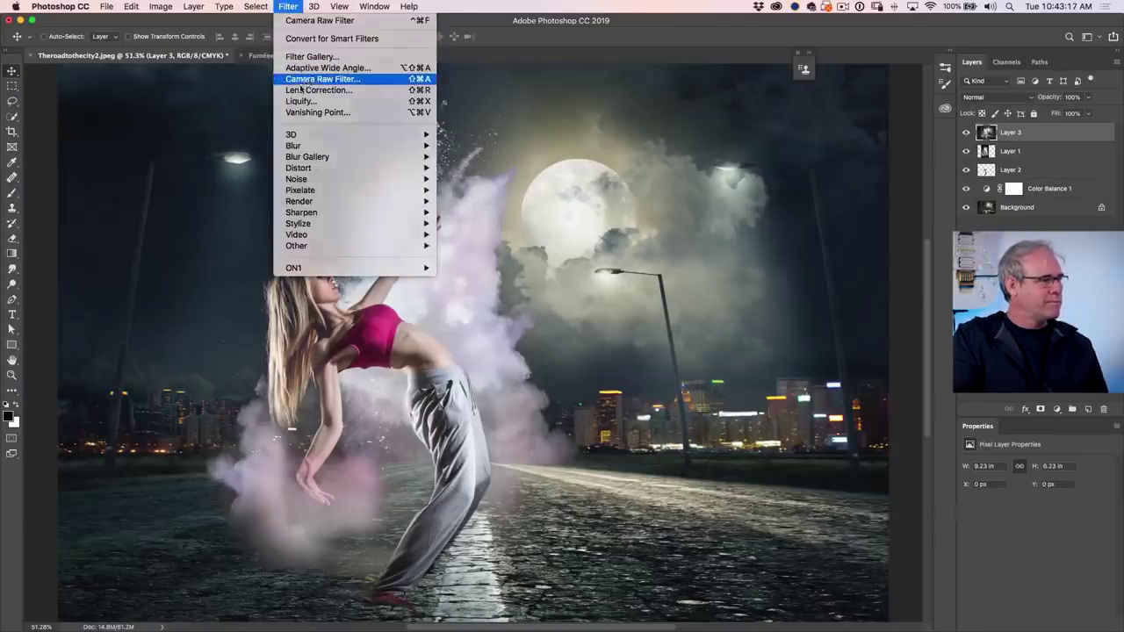
left_click(313, 77)
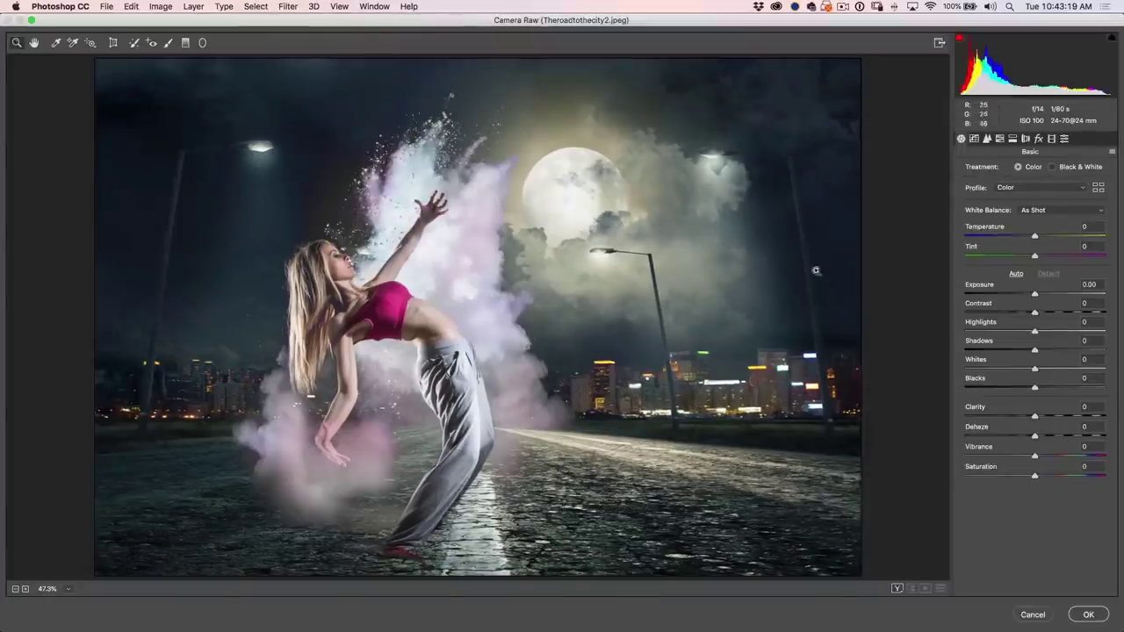
left_click_drag(1035, 235, 1024, 235)
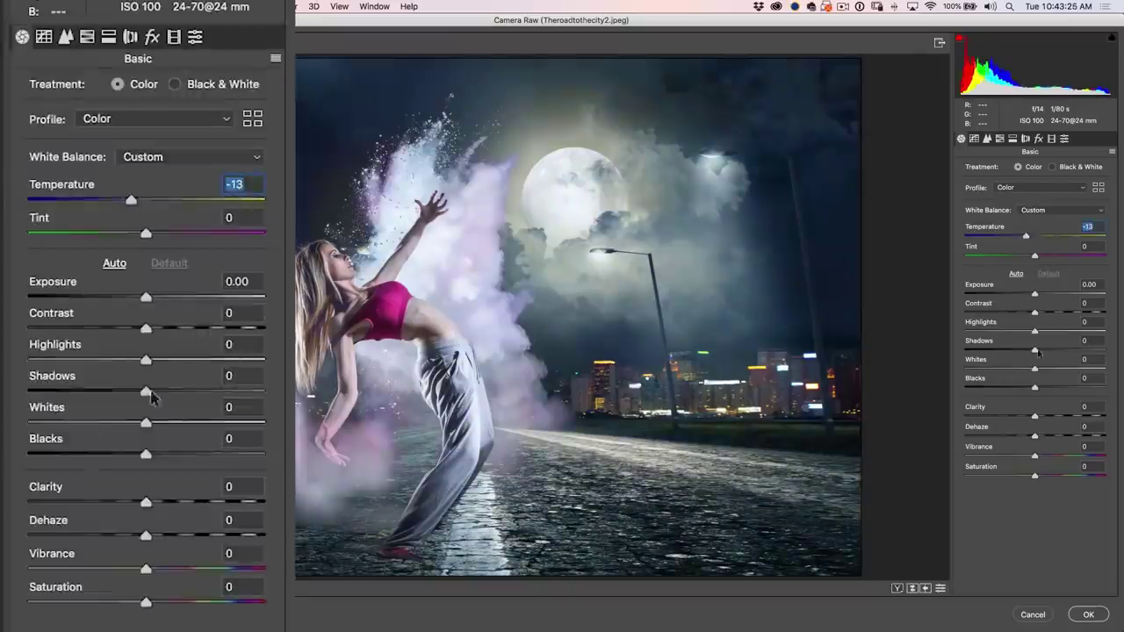
left_click_drag(1035, 331, 1014, 331)
left_click_drag(1034, 388, 1028, 387)
left_click_drag(1034, 349, 1051, 349)
Set Vibrance +18 and Saturation -7, and add a -39 Highlight Priority vignette.
left_click_drag(1035, 456, 1048, 455)
left_click_drag(1034, 475, 1030, 475)
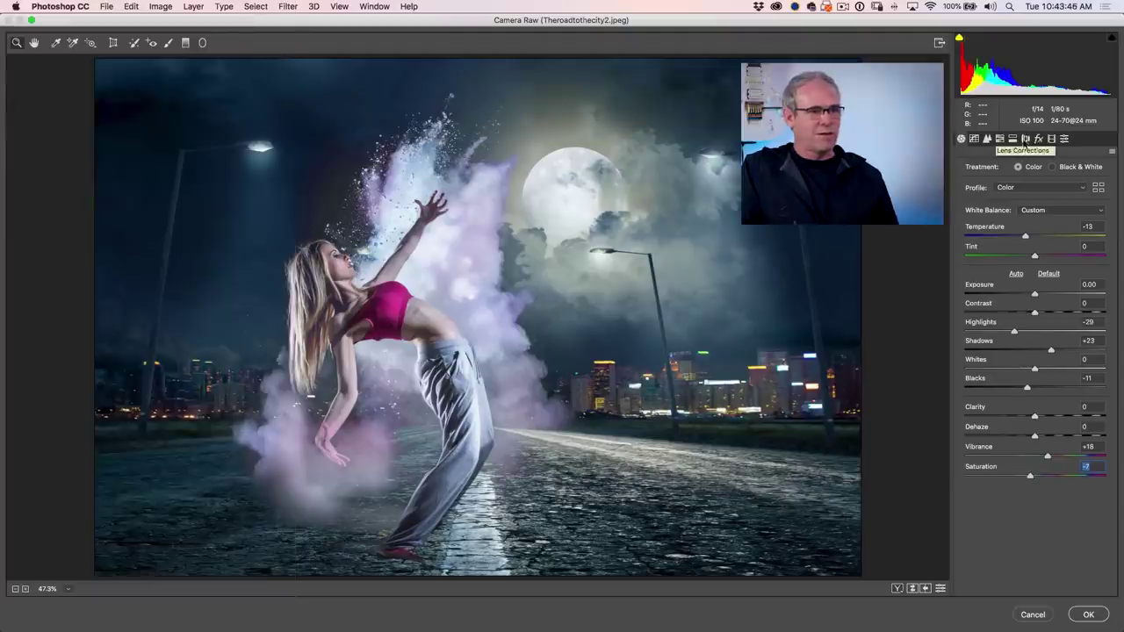
left_click(1037, 138)
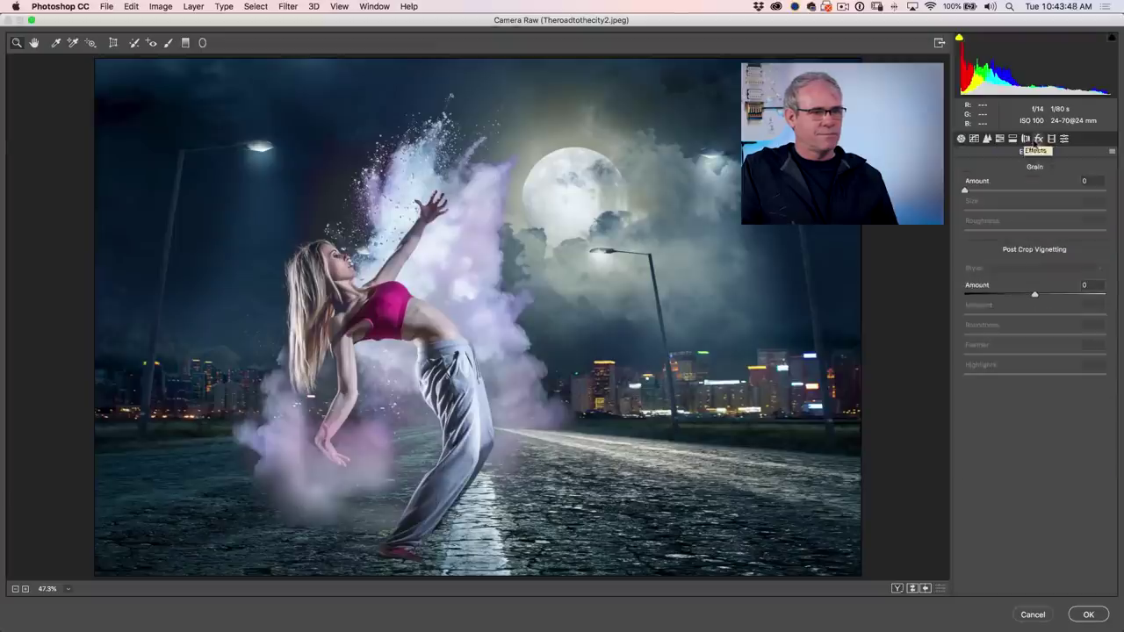
left_click_drag(1034, 294, 1007, 295)
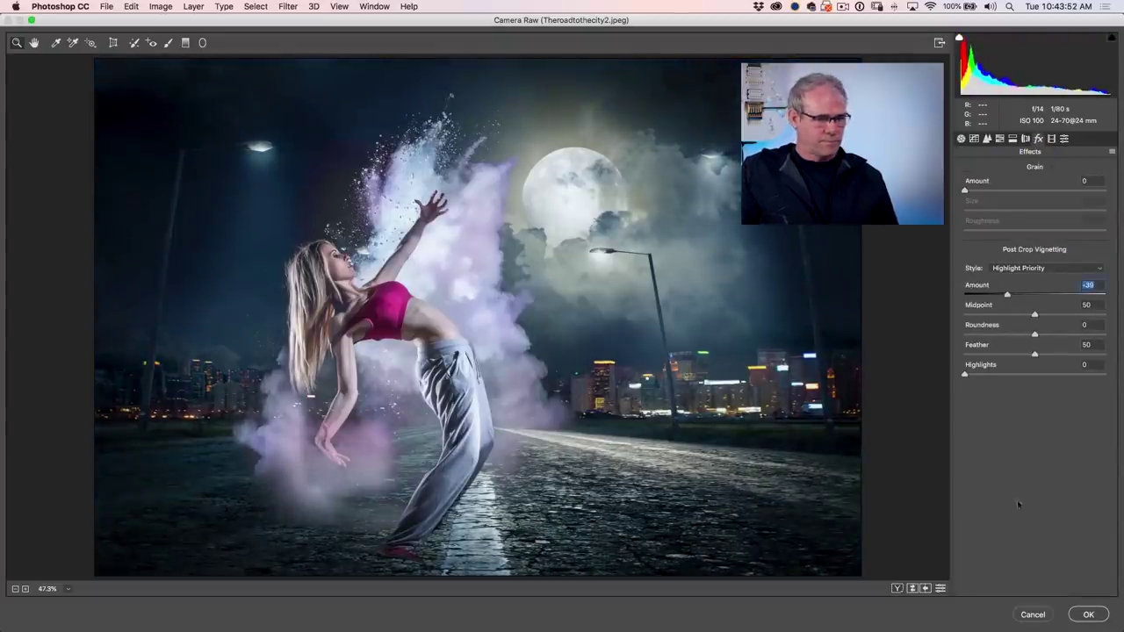